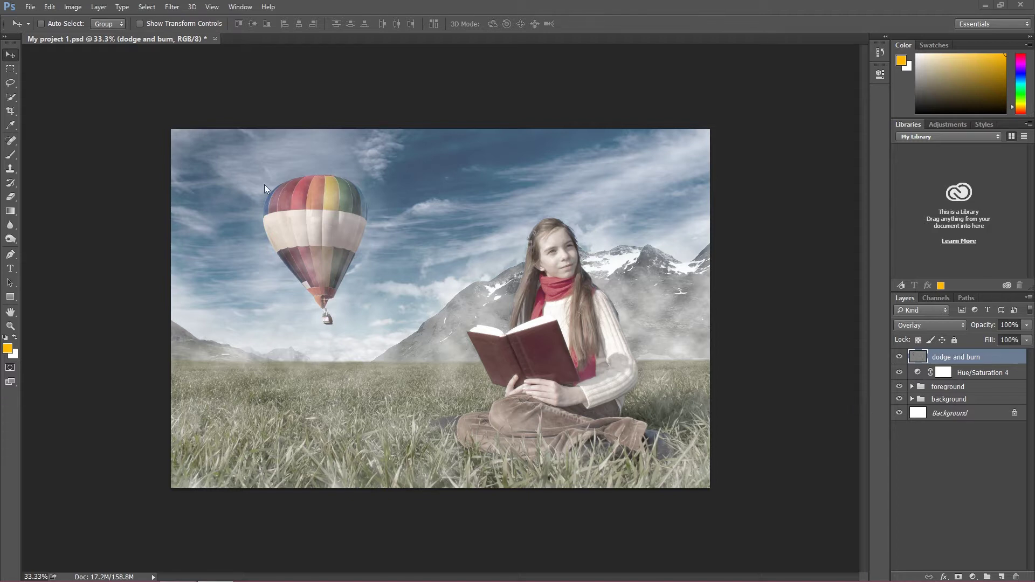
Step: Browse the Filter menu and close it without choosing a filter
{"action": "left_click", "coordinate": [163, 7]}
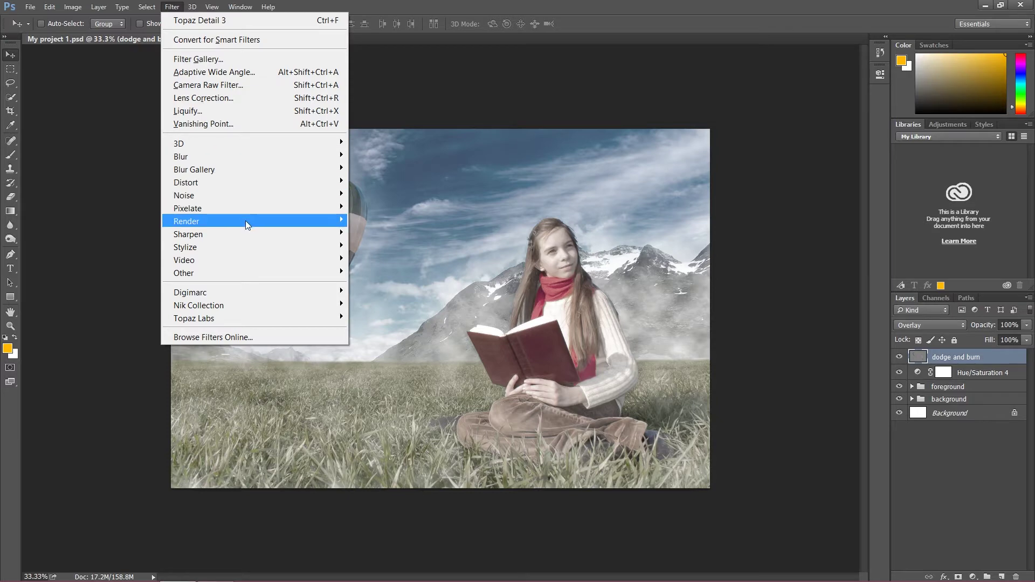
{"action": "mouse_move", "coordinate": [268, 222]}
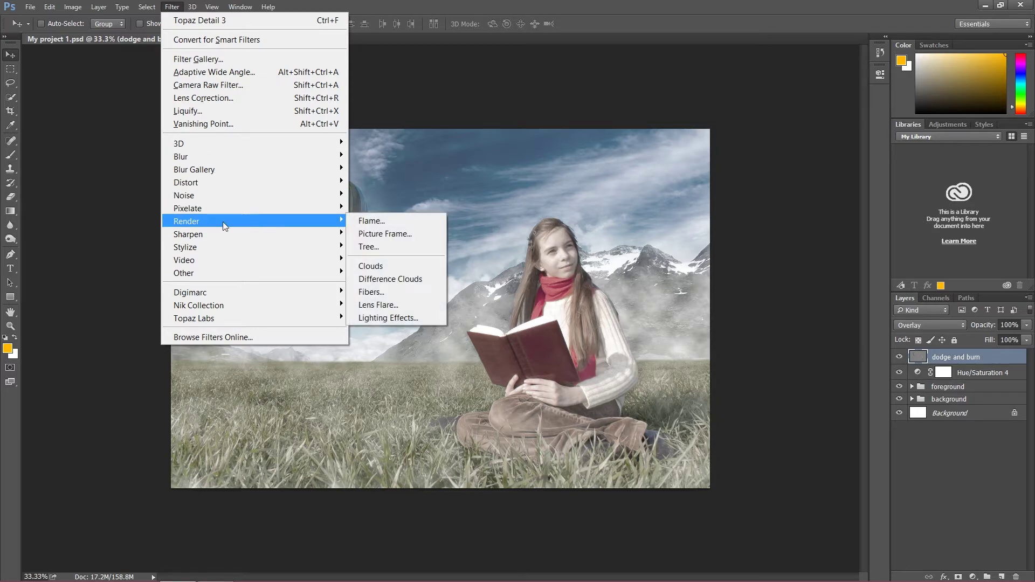
{"action": "left_click", "coordinate": [458, 2]}
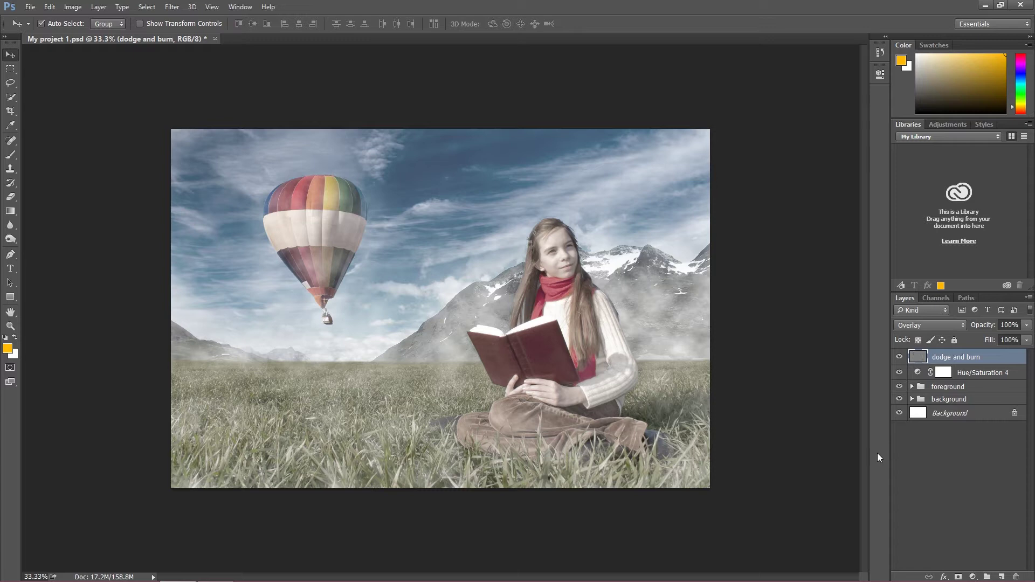
Step: Stamp all visible layers into a new top layer named 'lightning effects'
{"action": "key", "text": "ctrl+shift+alt+e"}
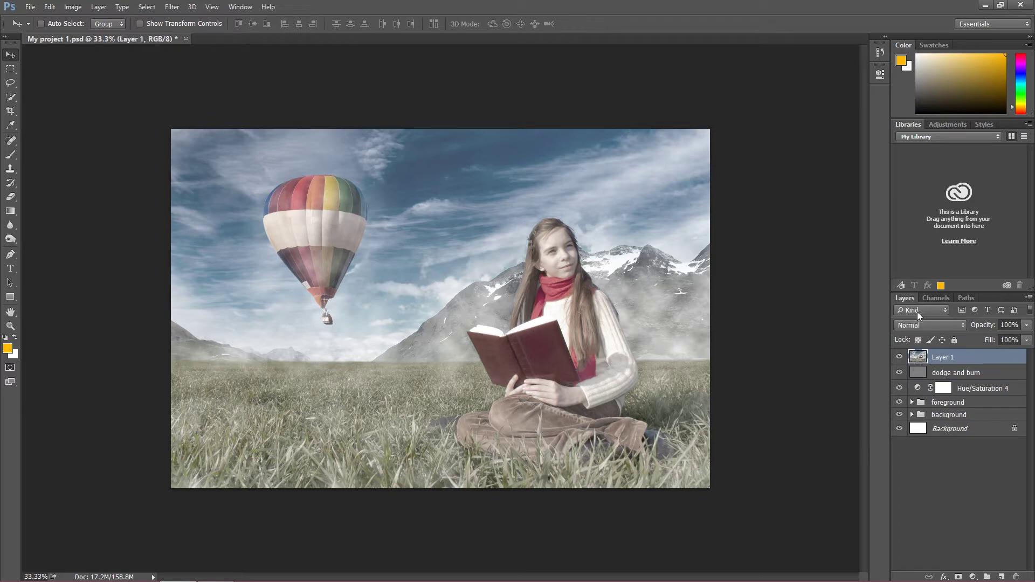
{"action": "double_click", "coordinate": [955, 358]}
{"action": "type", "text": "lightning effects"}
{"action": "key", "text": "Return"}
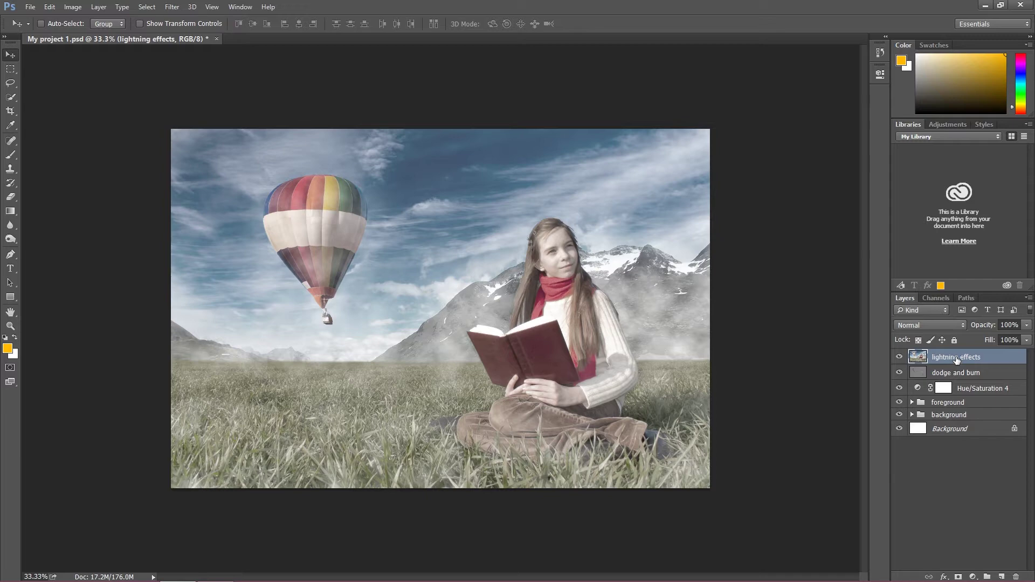
Step: Convert the 'lightning effects' layer into a Smart Object
{"action": "right_click", "coordinate": [955, 356]}
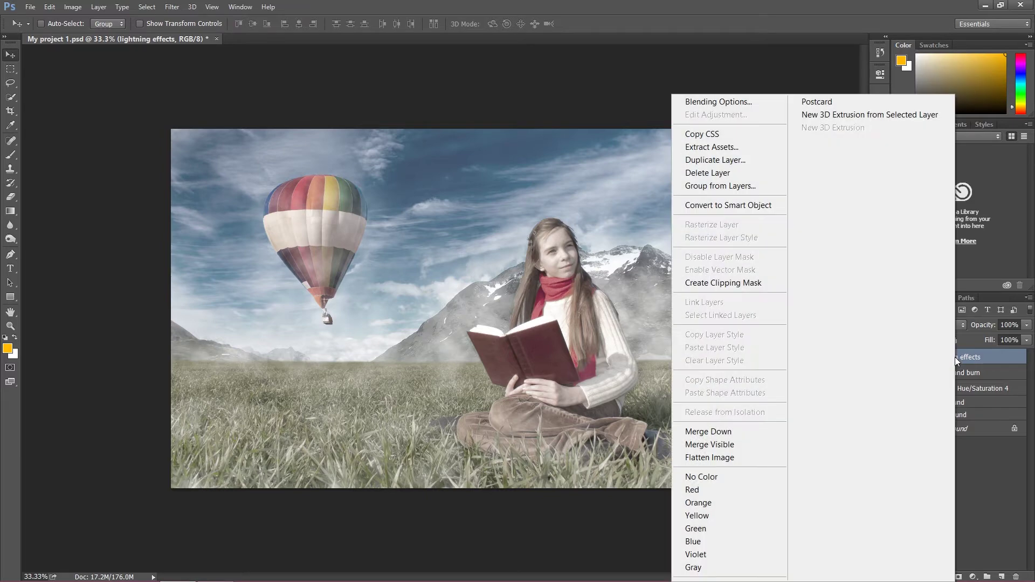
{"action": "left_click", "coordinate": [745, 203]}
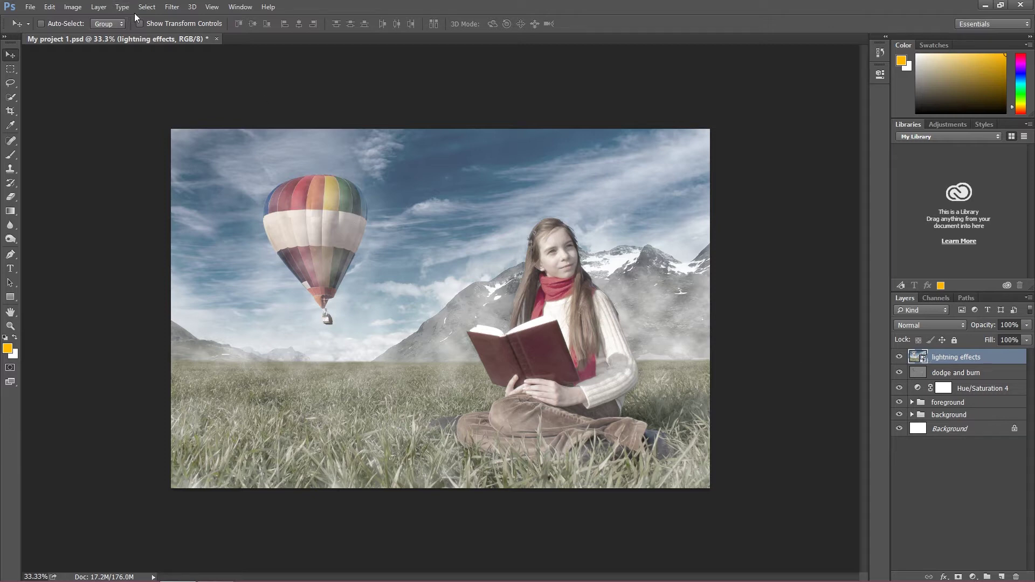
Step: Apply Filter > Render > Lighting Effects, previewing Spot Light 1 at intensity 27 and hotspot 25
{"action": "left_click", "coordinate": [172, 7]}
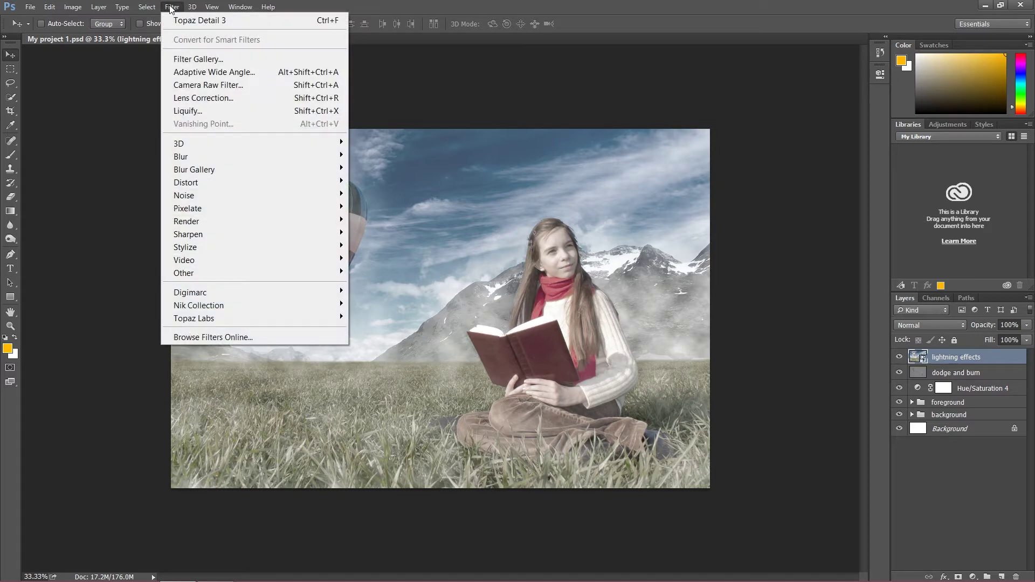
{"action": "mouse_move", "coordinate": [224, 222]}
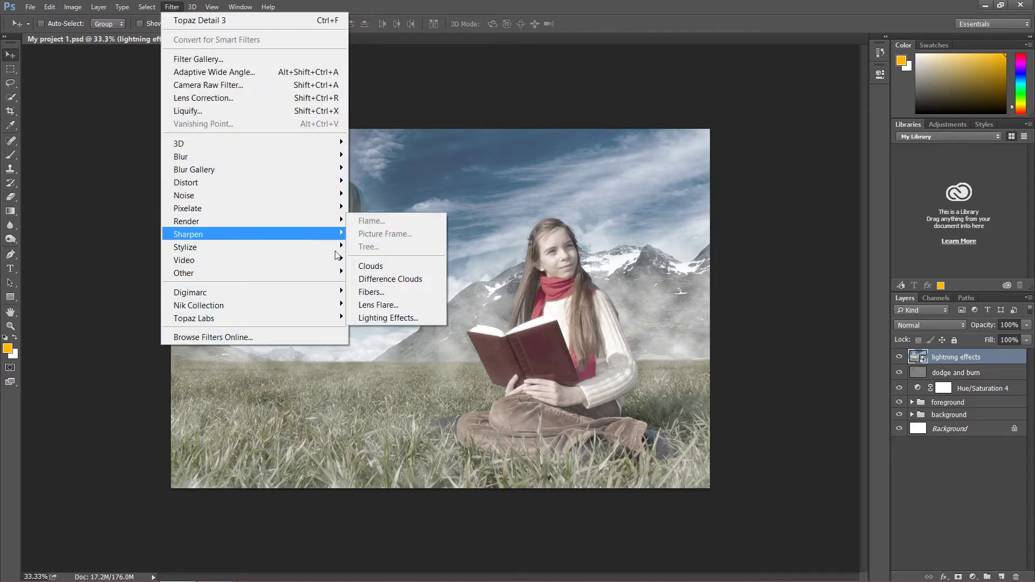
{"action": "left_click", "coordinate": [412, 318]}
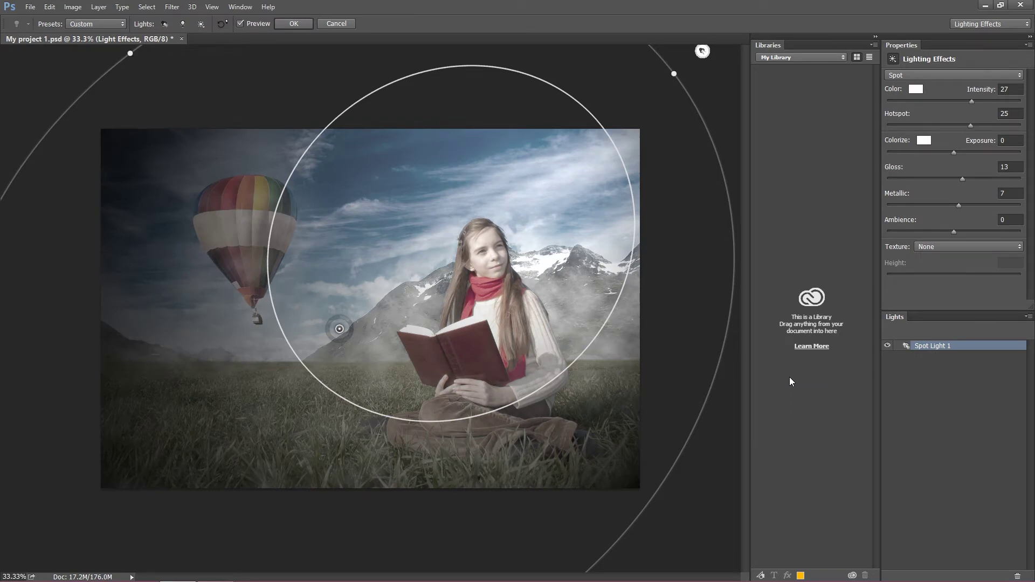
{"action": "key", "text": "ctrl+minus"}
{"action": "key", "text": "ctrl+minus"}
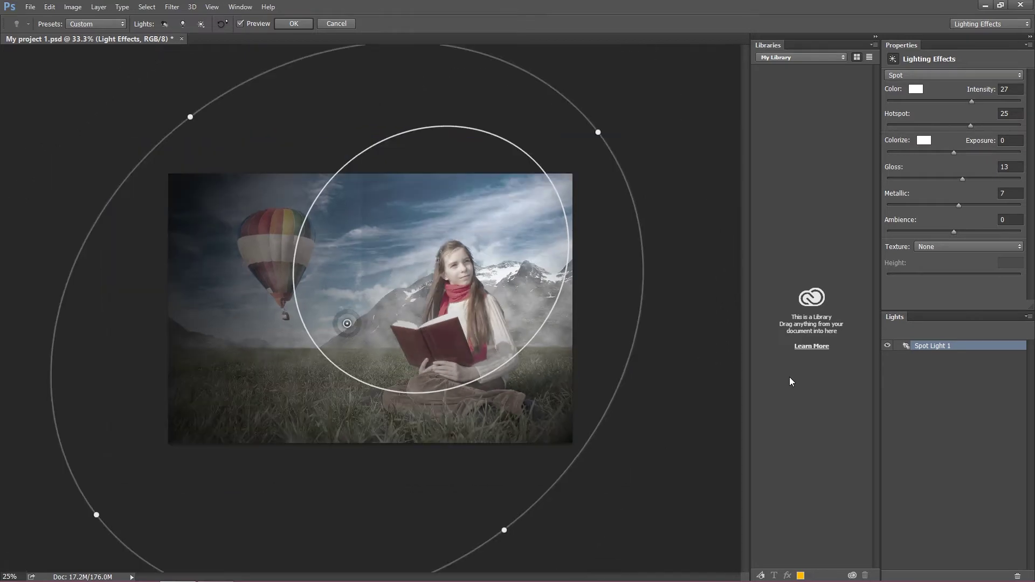
{"action": "key", "text": "ctrl+plus"}
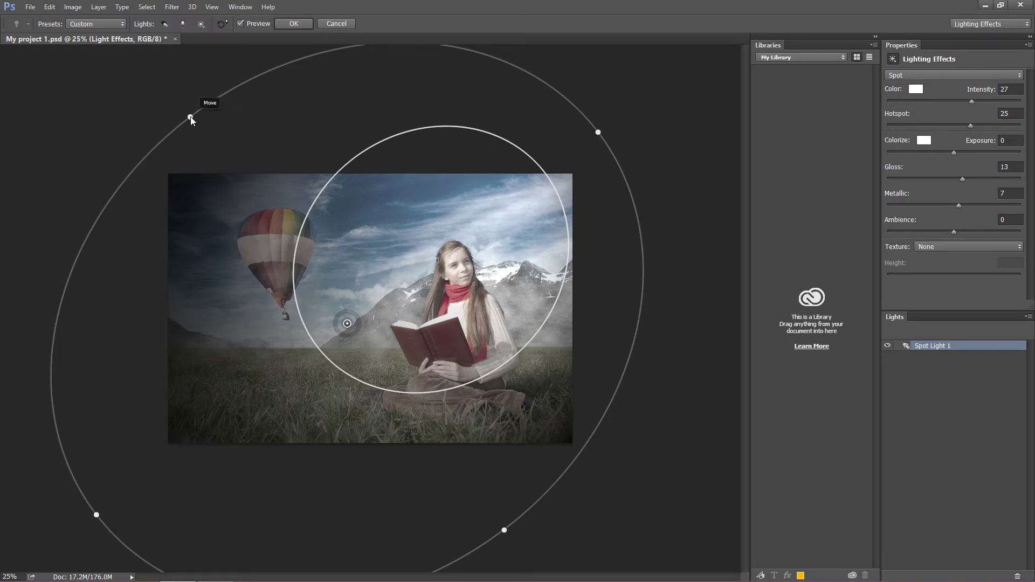
Step: Enlarge, stretch and rotate Spot Light 1's ellipse and move it left over the girl
{"action": "left_click_drag", "start_coordinate": [190, 118], "coordinate": [296, 564]}
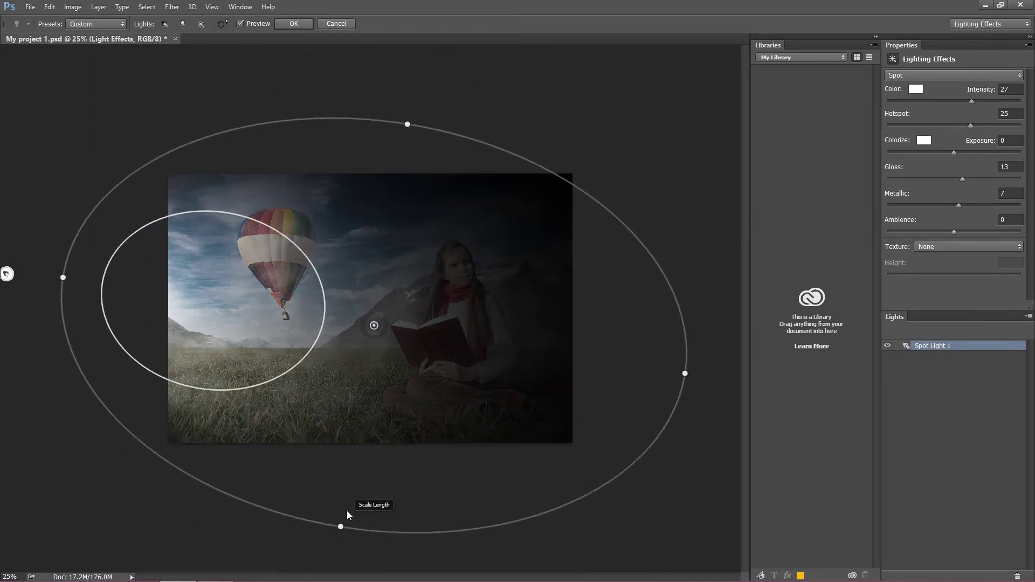
{"action": "left_click_drag", "start_coordinate": [347, 514], "coordinate": [198, 108]}
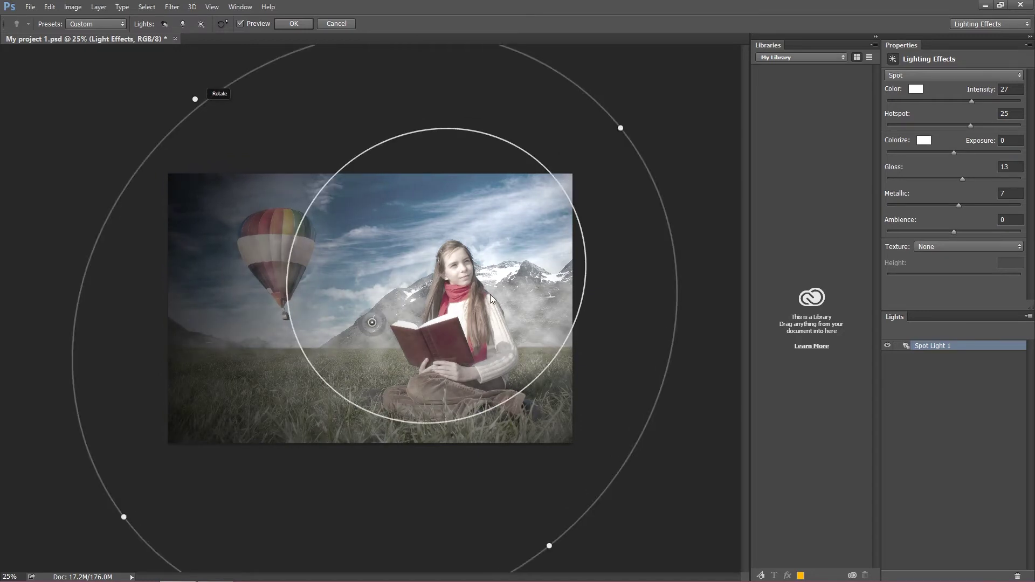
{"action": "left_click_drag", "start_coordinate": [490, 295], "coordinate": [481, 301]}
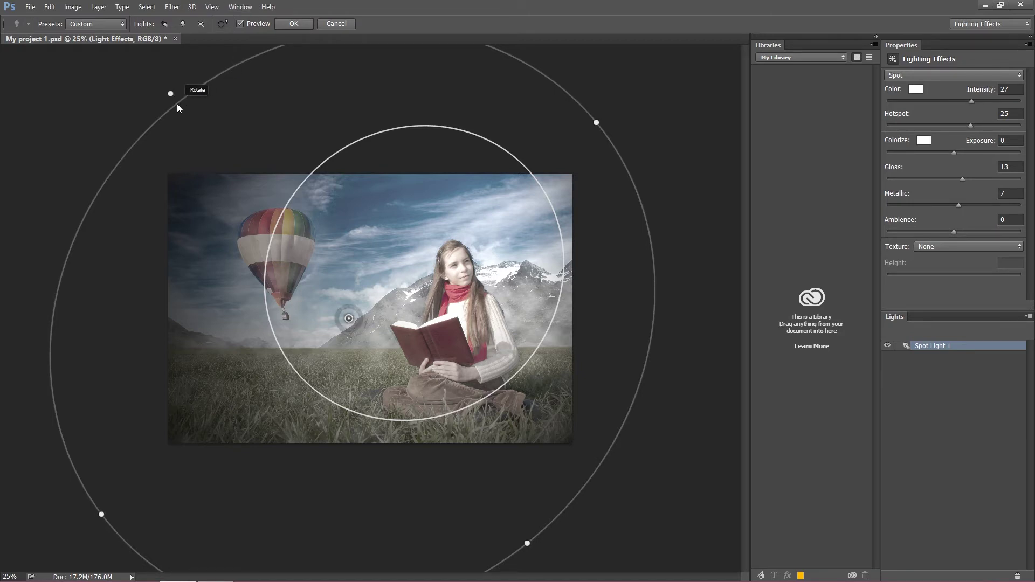
{"action": "left_click_drag", "start_coordinate": [177, 105], "coordinate": [194, 125]}
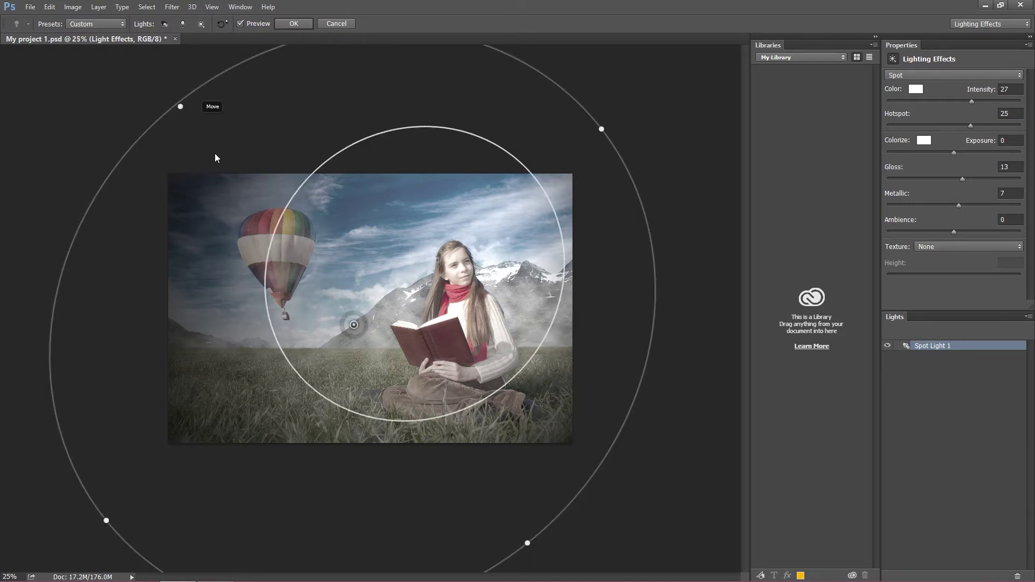
Step: Refine the spot light's rotation, outer reach and centre so the glow sits on the girl
{"action": "left_click_drag", "start_coordinate": [97, 531], "coordinate": [90, 529]}
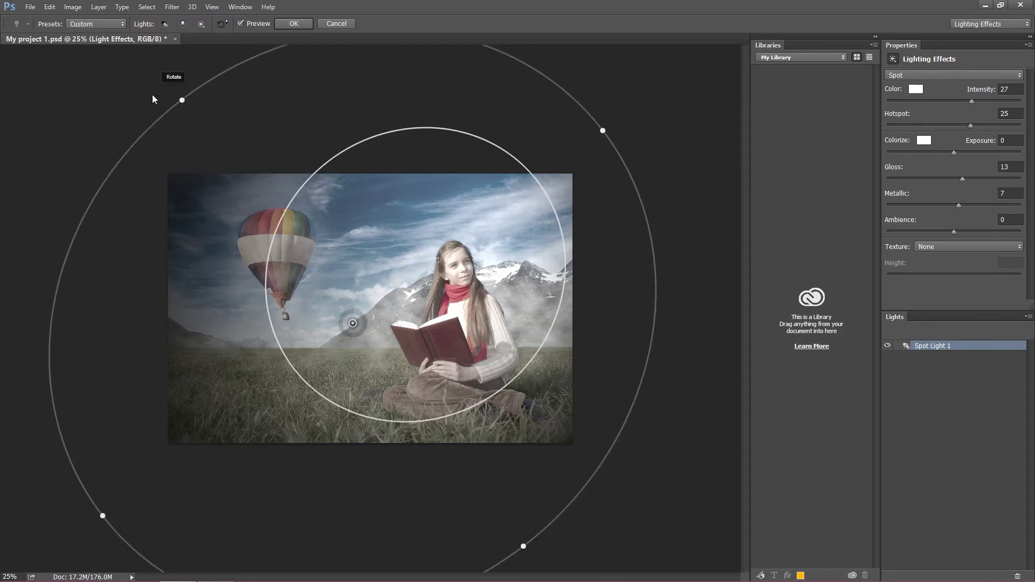
{"action": "mouse_move", "coordinate": [181, 102]}
{"action": "left_mouse_down"}
{"action": "mouse_move", "coordinate": [196, 114]}
{"action": "mouse_move", "coordinate": [186, 100]}
{"action": "left_mouse_up"}
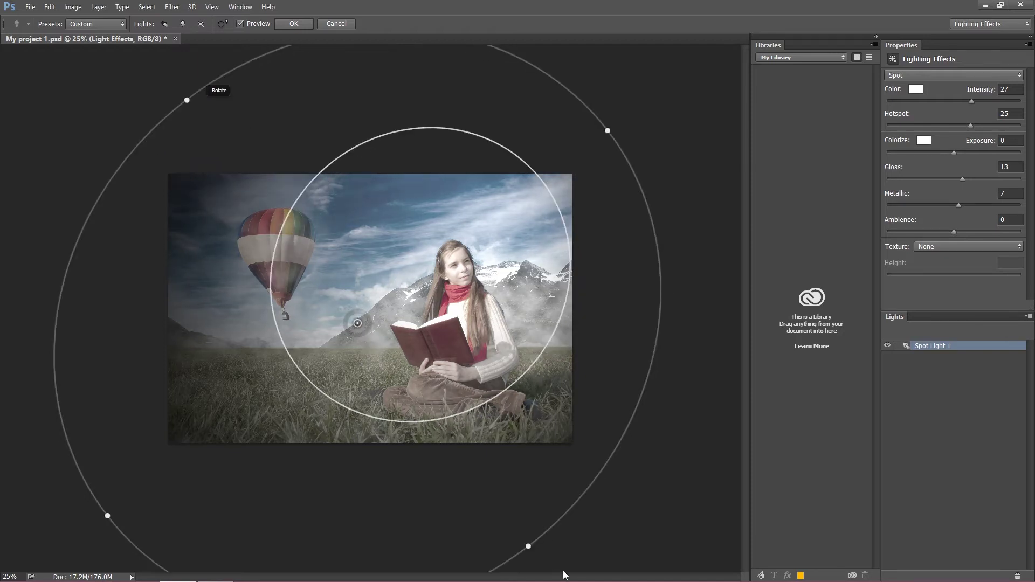
{"action": "left_click_drag", "start_coordinate": [529, 549], "coordinate": [521, 542]}
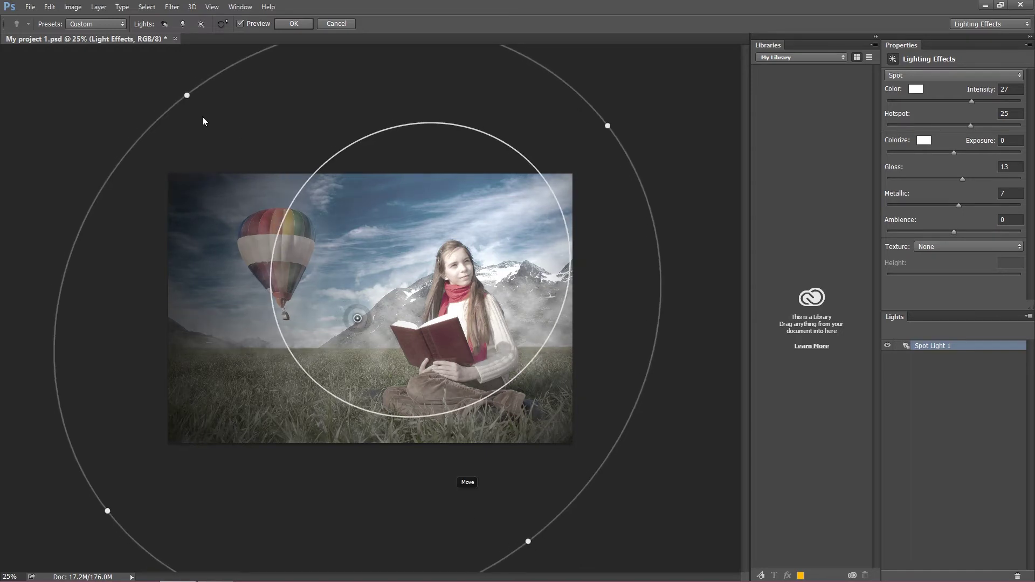
{"action": "left_click_drag", "start_coordinate": [182, 97], "coordinate": [192, 107]}
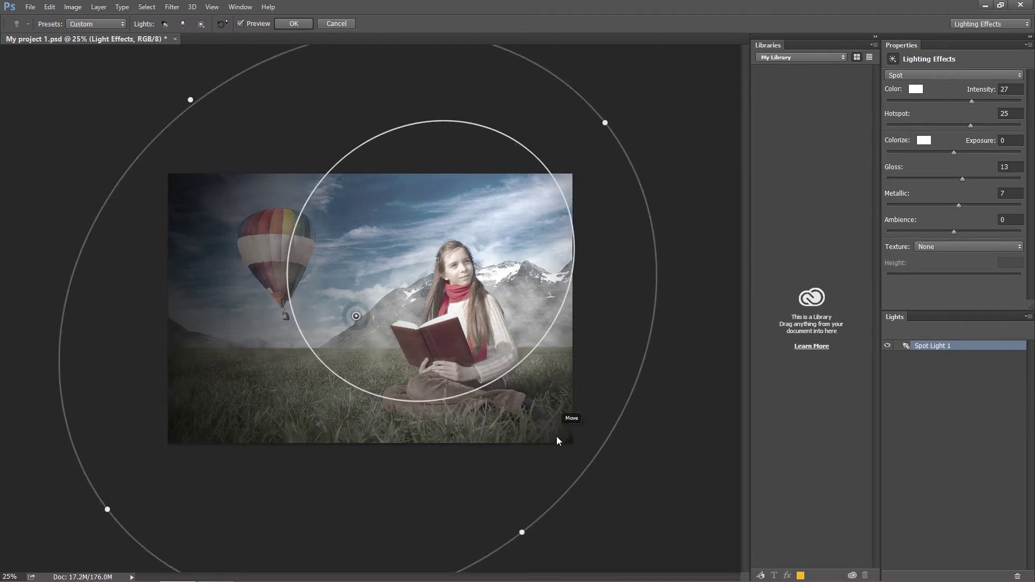
{"action": "left_click_drag", "start_coordinate": [466, 280], "coordinate": [478, 289]}
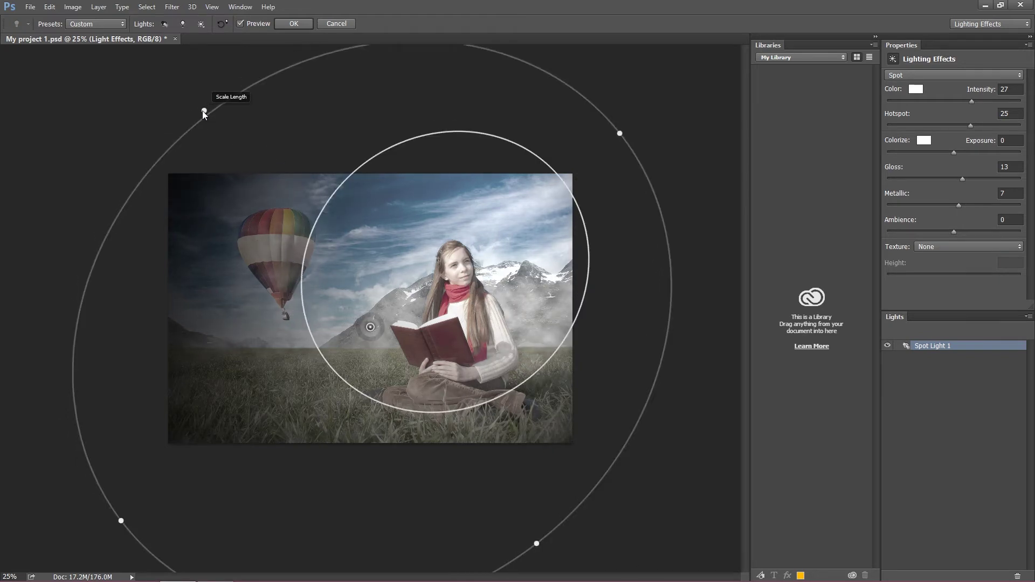
{"action": "mouse_move", "coordinate": [203, 111]}
{"action": "left_mouse_down"}
{"action": "mouse_move", "coordinate": [204, 128]}
{"action": "mouse_move", "coordinate": [203, 118]}
{"action": "left_mouse_up"}
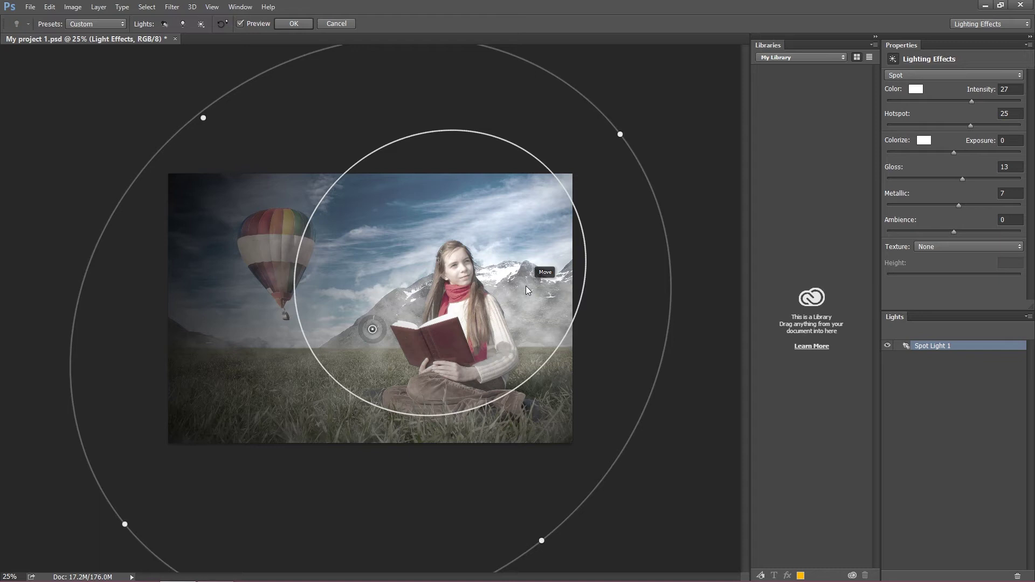
{"action": "key", "text": "ctrl+plus"}
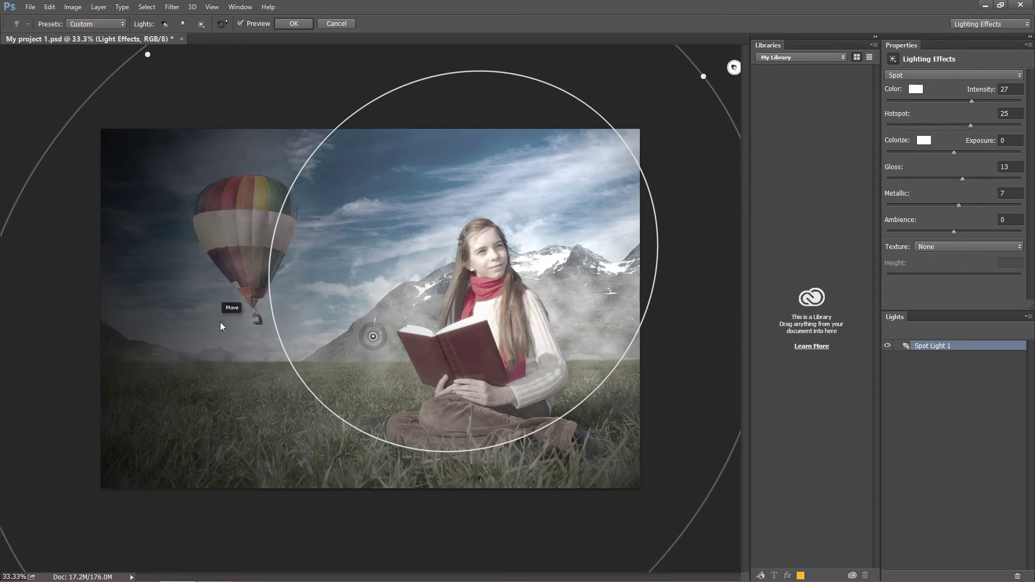
{"action": "left_click_drag", "start_coordinate": [469, 277], "coordinate": [470, 274]}
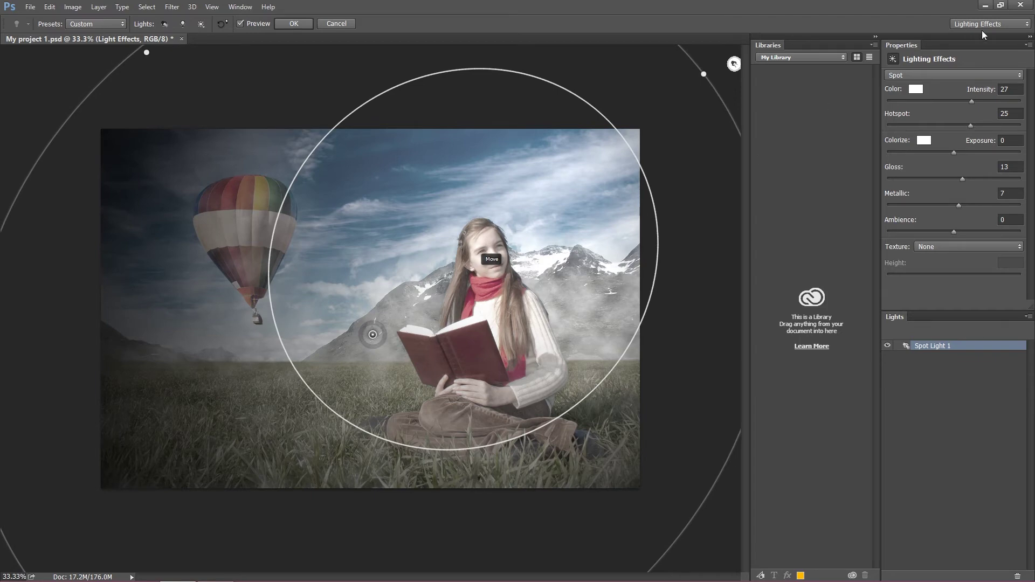
{"action": "left_click", "coordinate": [911, 91]}
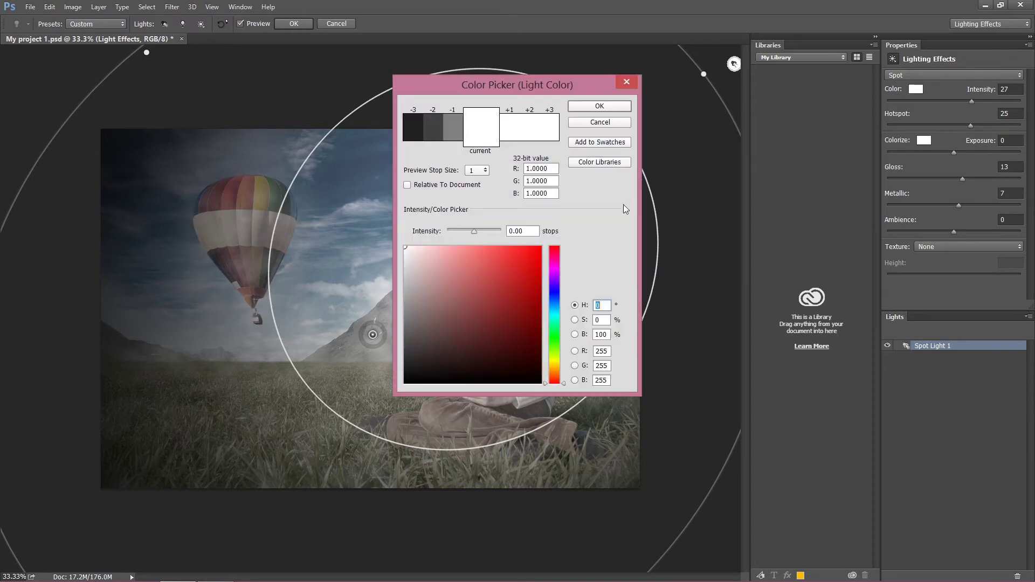
Step: Try red, yellow and near-white light colours, settling on a warm cream for now
{"action": "left_click", "coordinate": [508, 286]}
{"action": "left_click", "coordinate": [465, 275]}
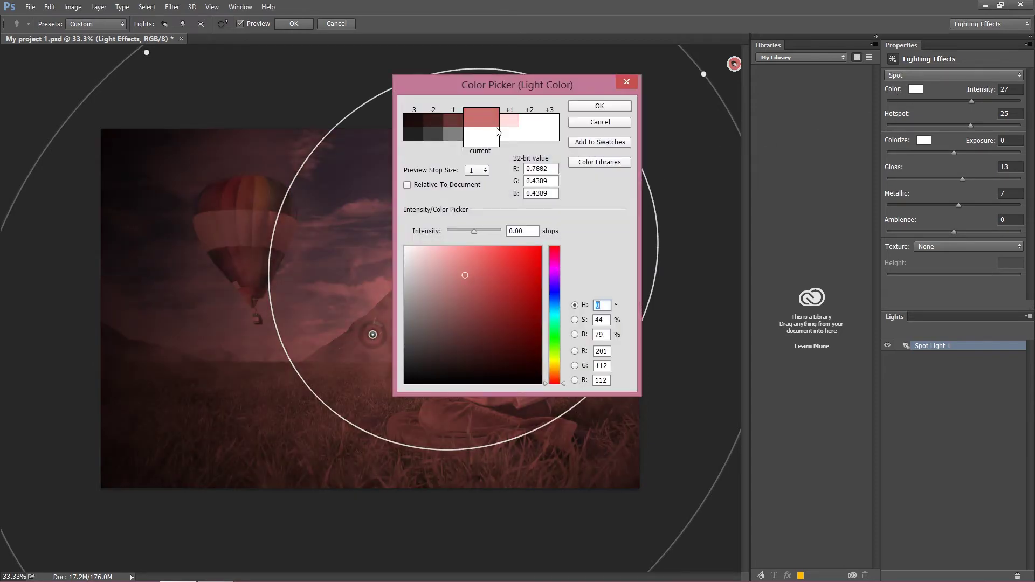
{"action": "left_click_drag", "start_coordinate": [510, 80], "coordinate": [806, 93]}
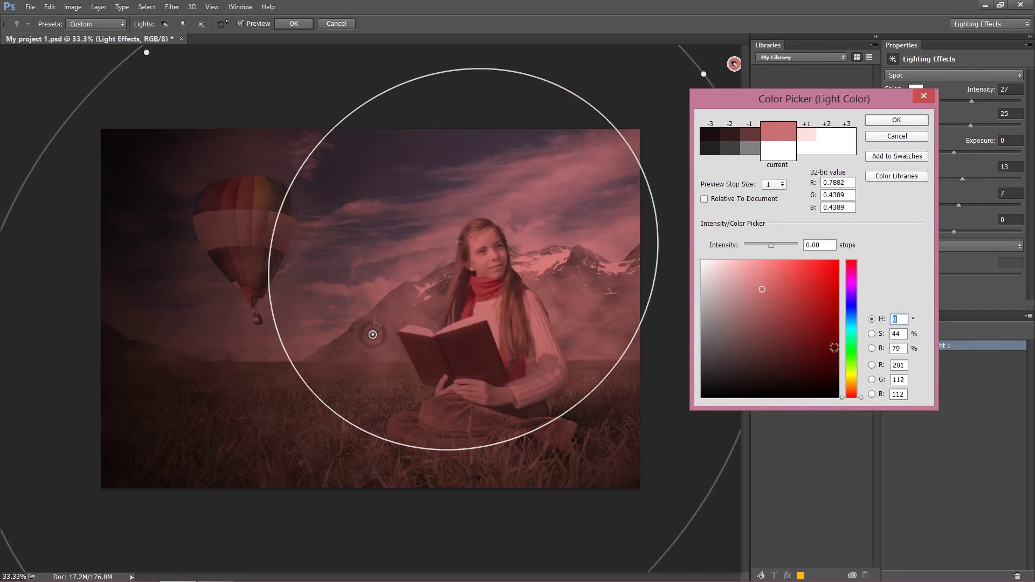
{"action": "left_click_drag", "start_coordinate": [851, 372], "coordinate": [851, 380]}
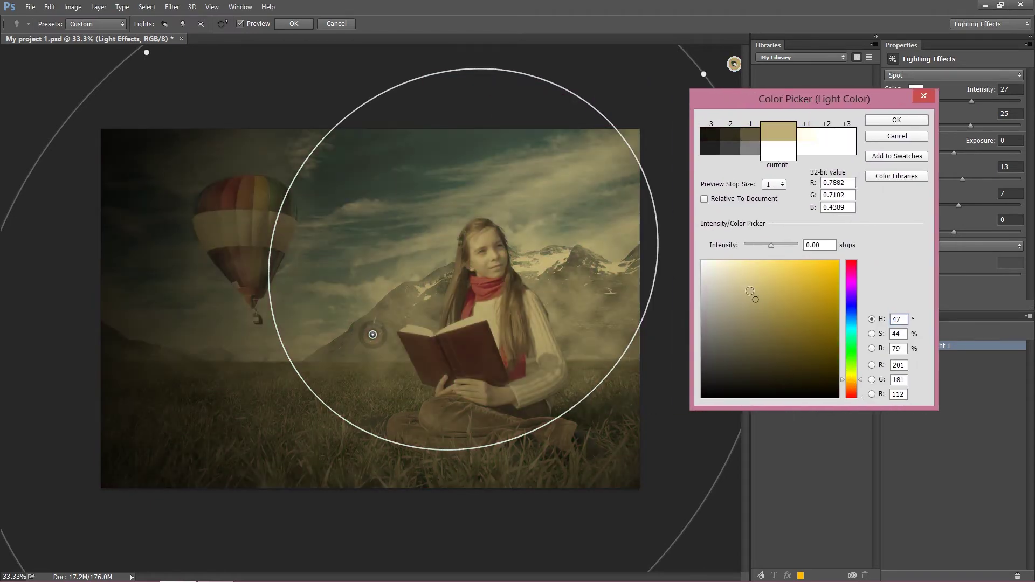
{"action": "left_click", "coordinate": [740, 271]}
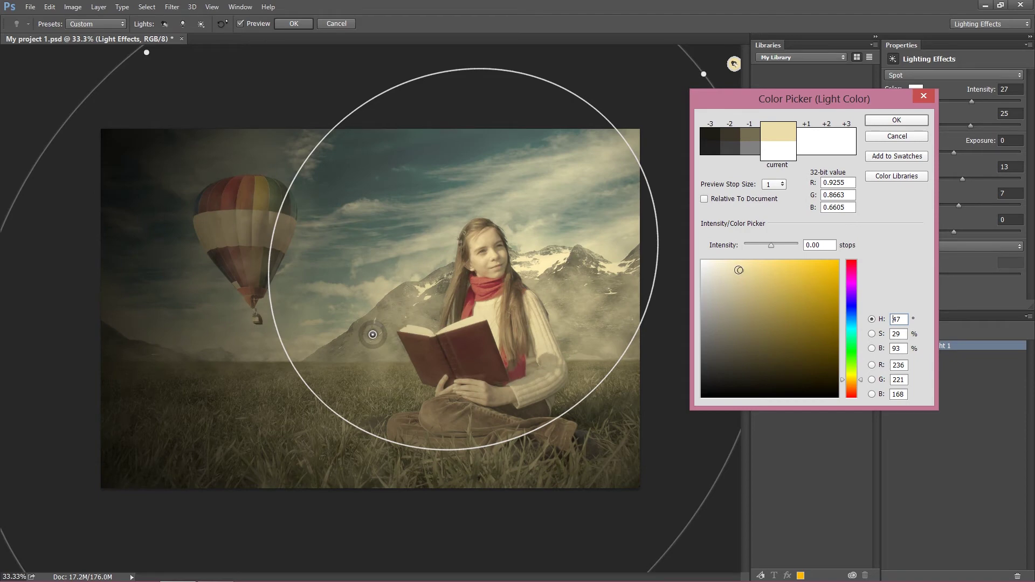
{"action": "left_click", "coordinate": [735, 268]}
{"action": "left_click_drag", "start_coordinate": [749, 270], "coordinate": [706, 251]}
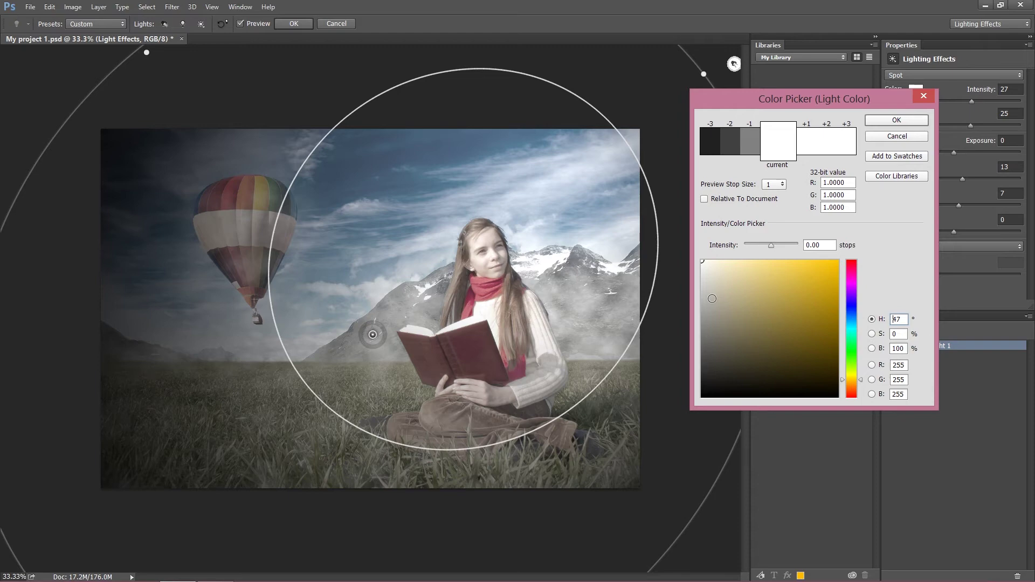
{"action": "left_click", "coordinate": [724, 261]}
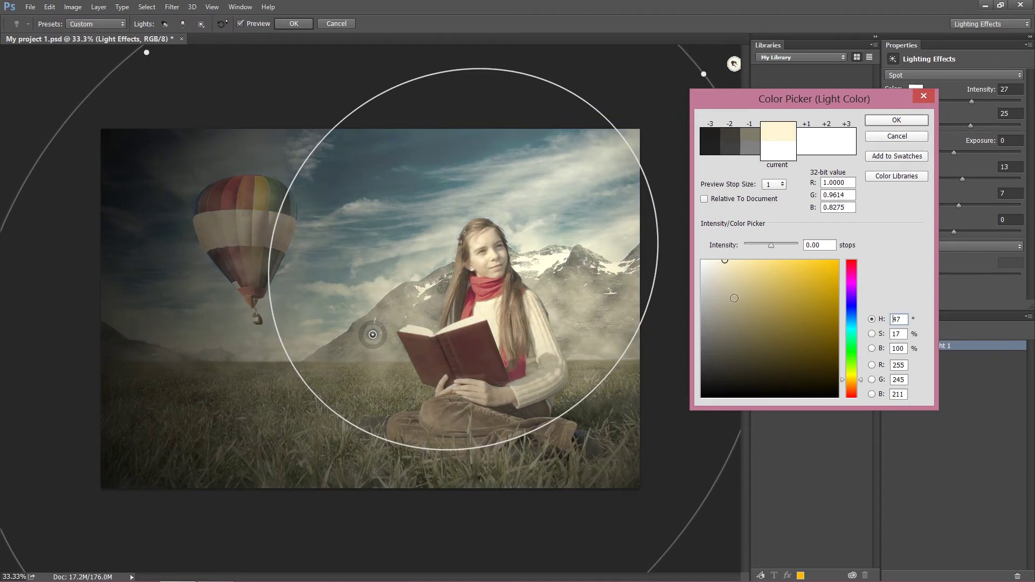
{"action": "left_click", "coordinate": [904, 118]}
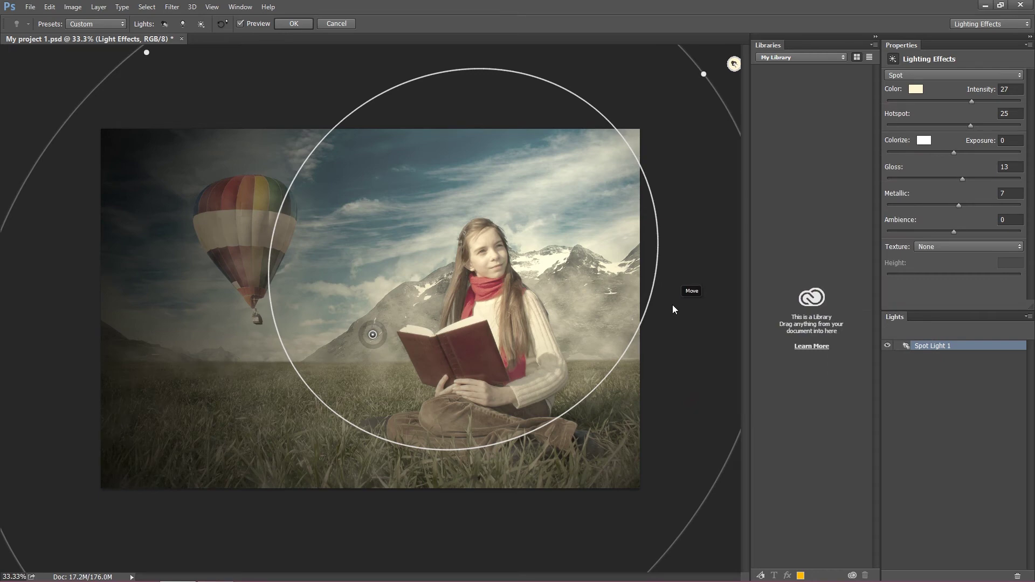
Step: Change the spot light colour from cream to pure white (RGB 255, 255, 255)
{"action": "left_click", "coordinate": [917, 88]}
{"action": "left_click", "coordinate": [702, 261]}
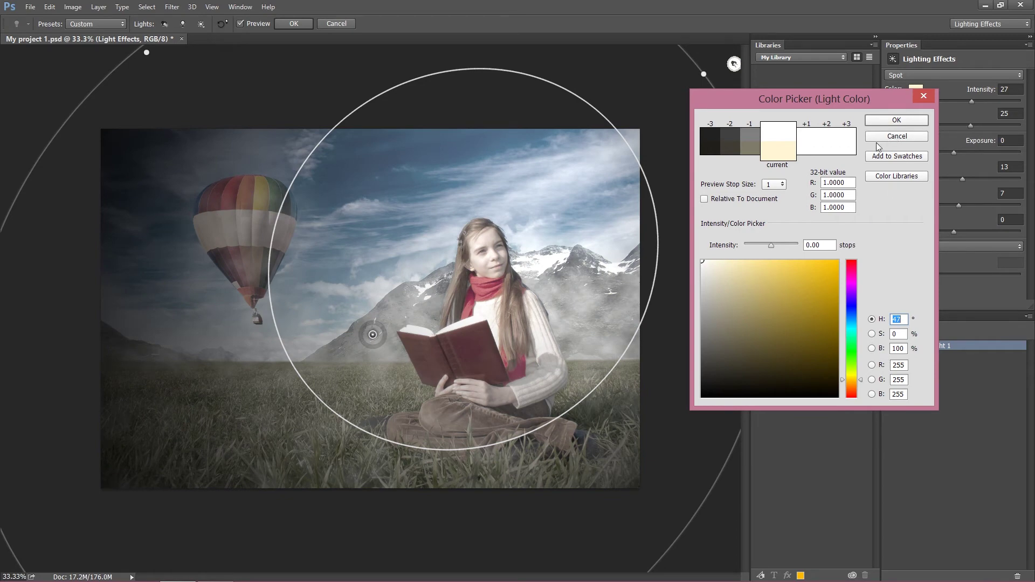
{"action": "left_click", "coordinate": [748, 283]}
{"action": "left_click", "coordinate": [702, 261]}
{"action": "left_click", "coordinate": [910, 121]}
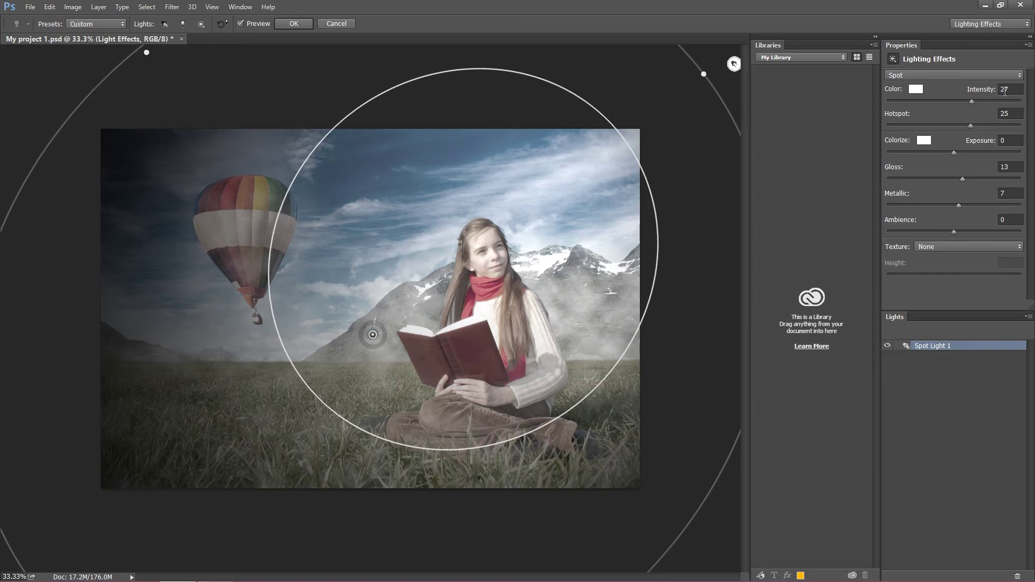
Step: Test spotlight Intensity values from lower up to 51, then settle back around 25–27
{"action": "left_click_drag", "start_coordinate": [972, 101], "coordinate": [949, 101]}
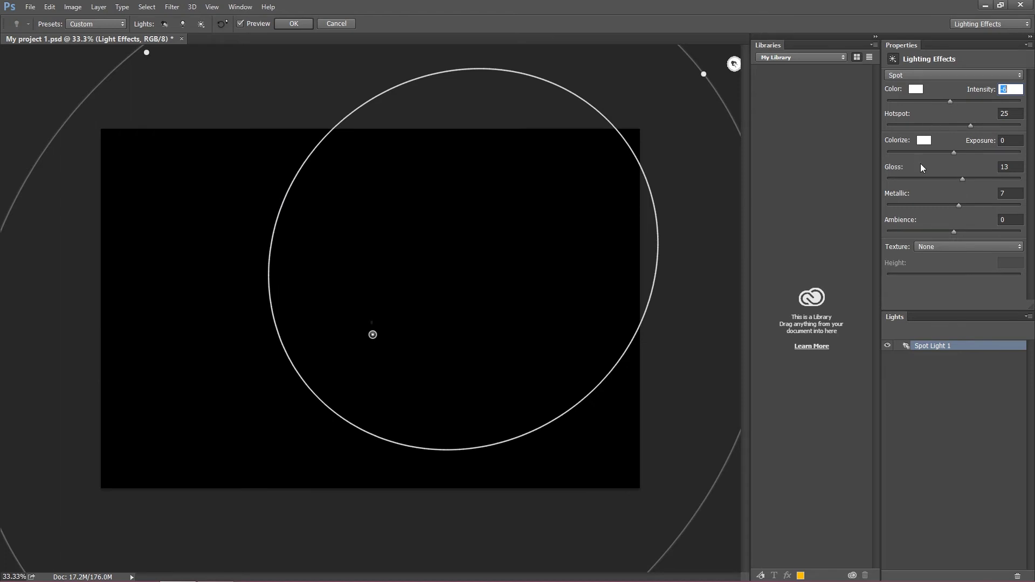
{"action": "left_click_drag", "start_coordinate": [953, 102], "coordinate": [967, 102]}
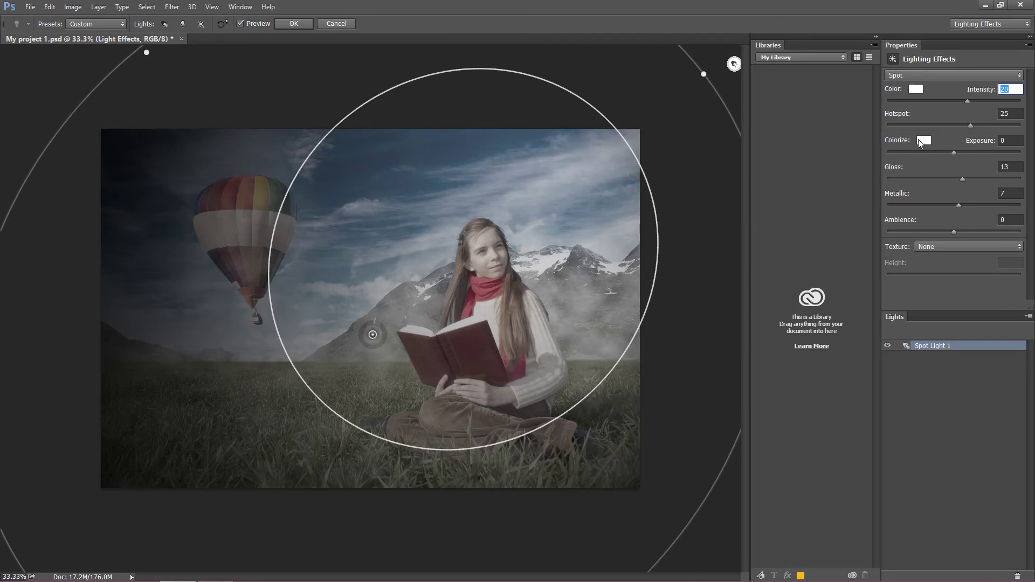
{"action": "left_click", "coordinate": [989, 101]}
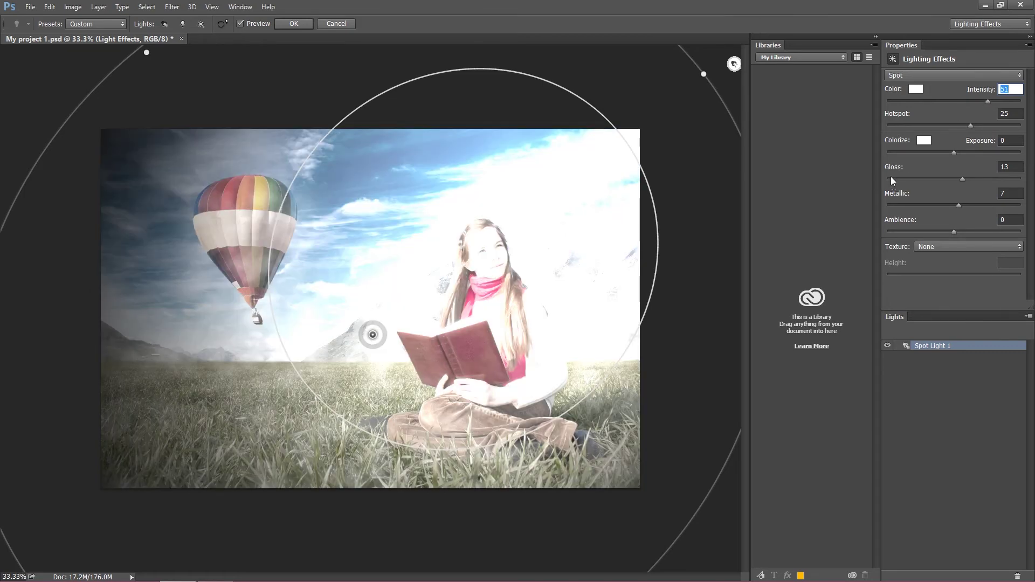
{"action": "left_click_drag", "start_coordinate": [966, 102], "coordinate": [970, 102]}
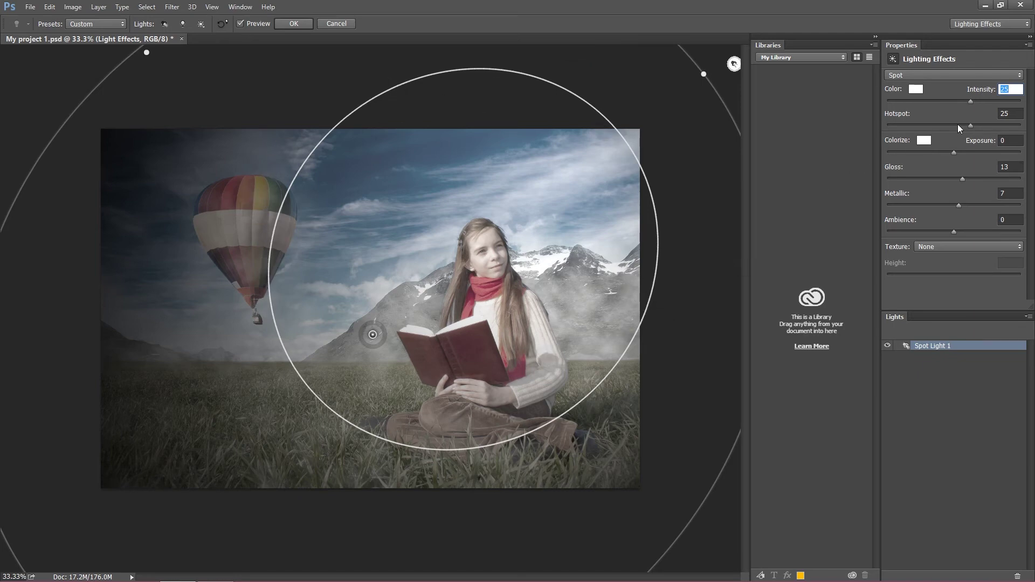
Step: Set the hotspot to 23, briefly try a darker exposure, and begin raising the gloss
{"action": "left_click_drag", "start_coordinate": [958, 128], "coordinate": [884, 126]}
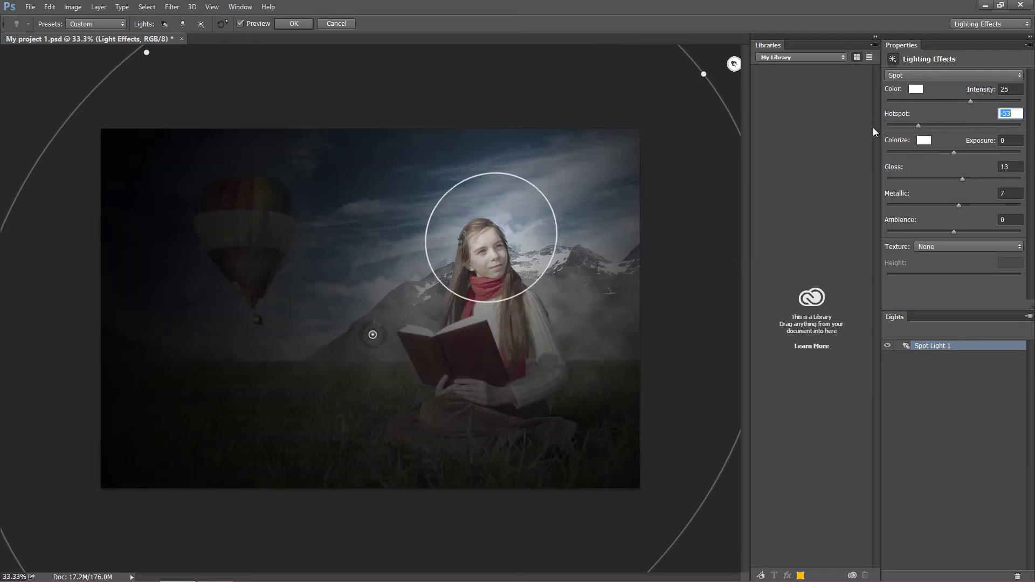
{"action": "left_click_drag", "start_coordinate": [920, 125], "coordinate": [953, 125]}
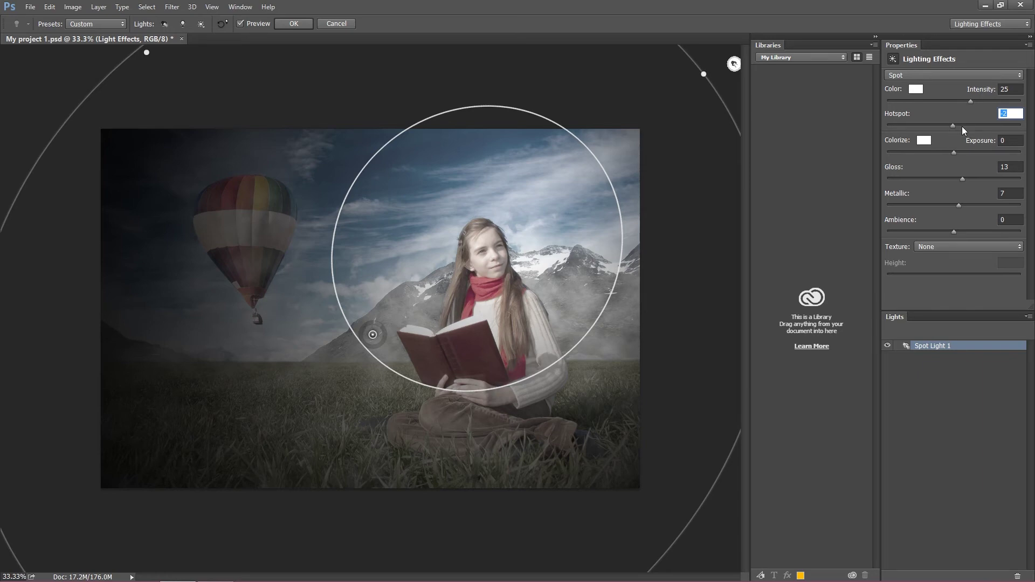
{"action": "left_click_drag", "start_coordinate": [962, 126], "coordinate": [970, 126]}
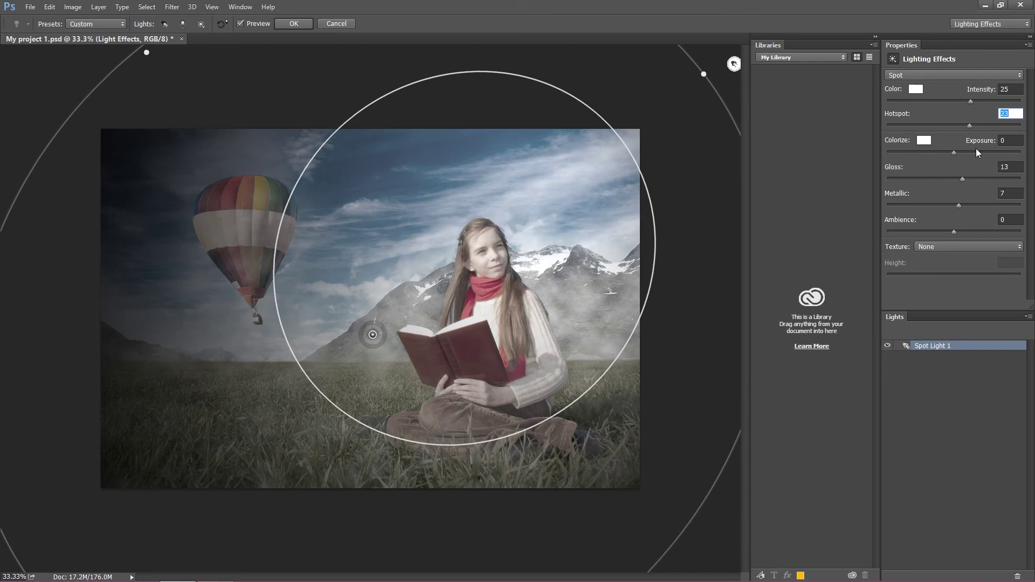
{"action": "left_click_drag", "start_coordinate": [976, 147], "coordinate": [954, 153]}
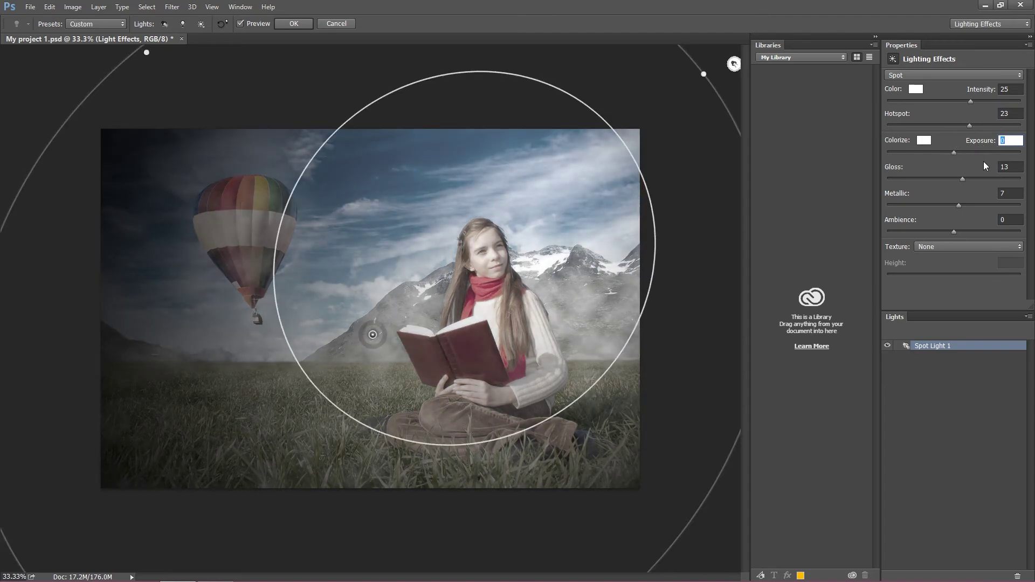
{"action": "left_click_drag", "start_coordinate": [962, 179], "coordinate": [917, 177]}
Step: Drop gloss from 54 to 10, then test ambience at 16 and 41 before returning it to 0
{"action": "left_click", "coordinate": [989, 178]}
{"action": "left_click_drag", "start_coordinate": [968, 180], "coordinate": [962, 180]}
{"action": "left_click", "coordinate": [974, 229]}
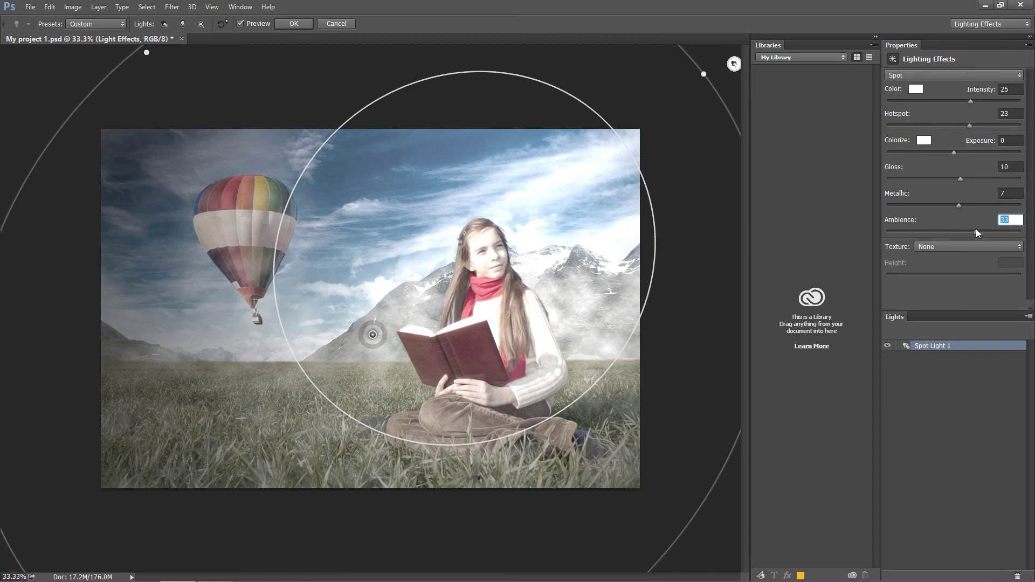
{"action": "left_click", "coordinate": [941, 231]}
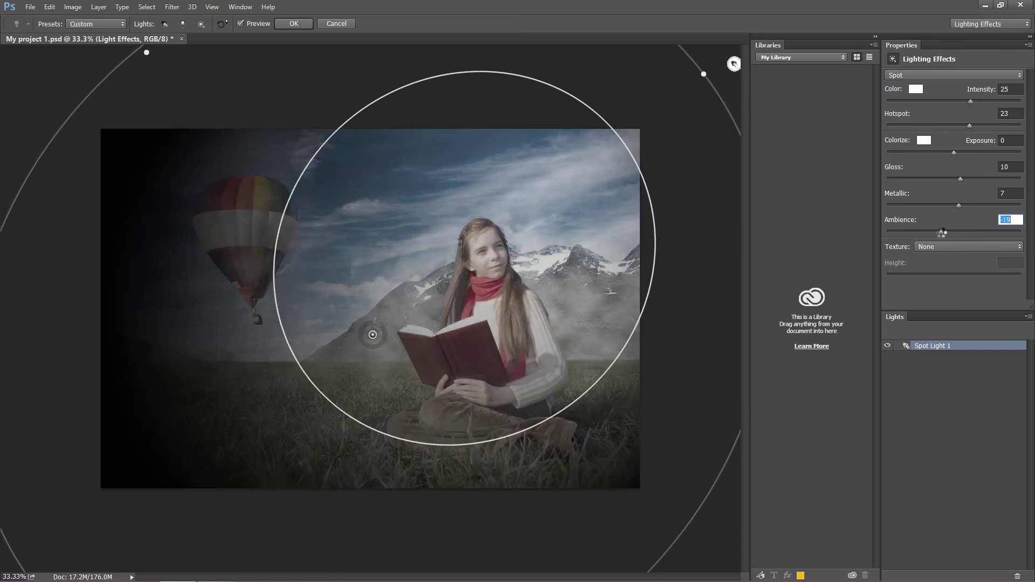
{"action": "left_click", "coordinate": [964, 230]}
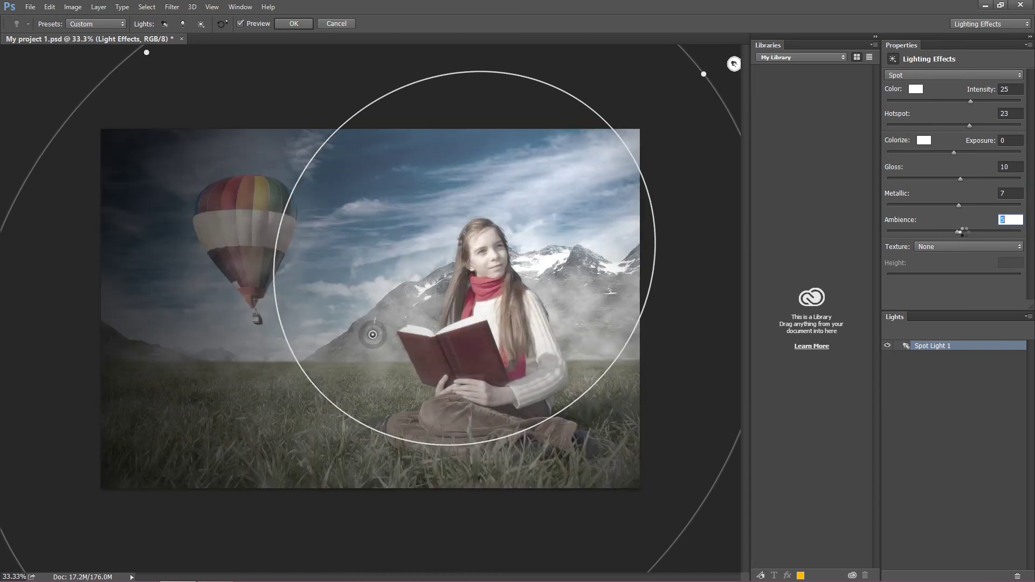
{"action": "left_click", "coordinate": [980, 230]}
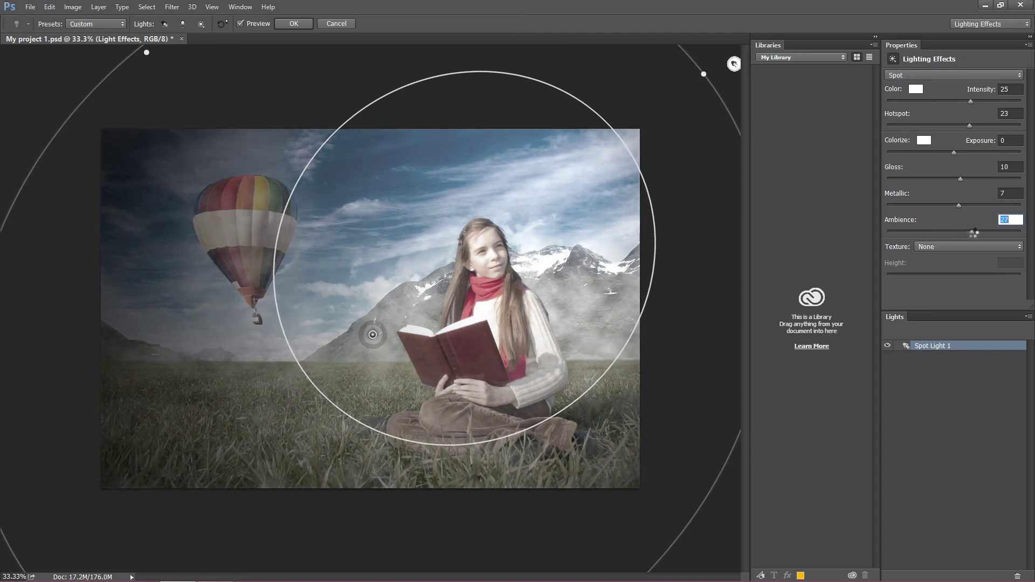
{"action": "left_click_drag", "start_coordinate": [980, 230], "coordinate": [956, 233]}
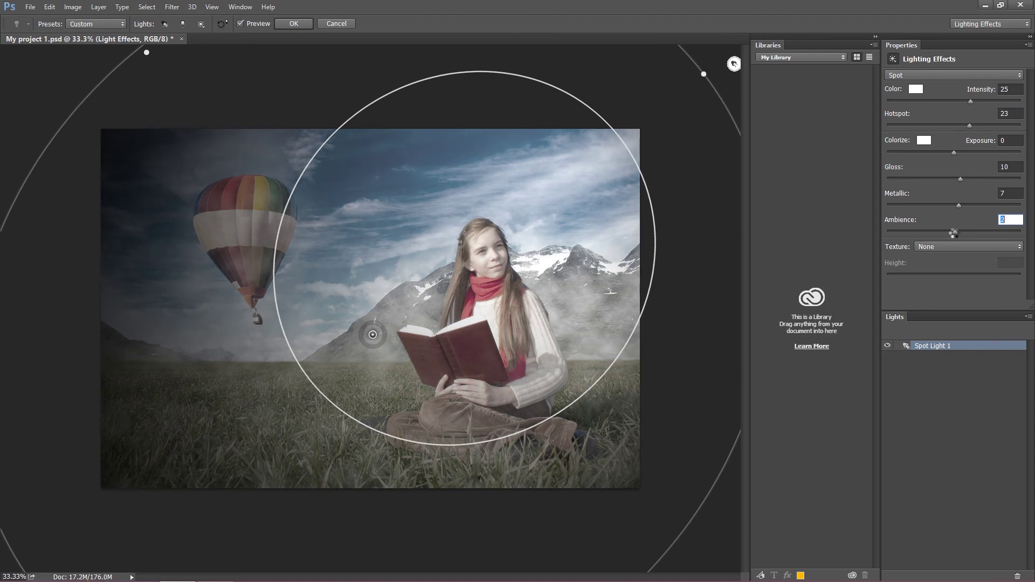
{"action": "left_click_drag", "start_coordinate": [953, 233], "coordinate": [952, 233]}
Step: Widen, lengthen and shift the spotlight left over the girl, then commit the Lighting Effects filter
{"action": "key", "text": "ctrl+minus"}
{"action": "key", "text": "ctrl+minus"}
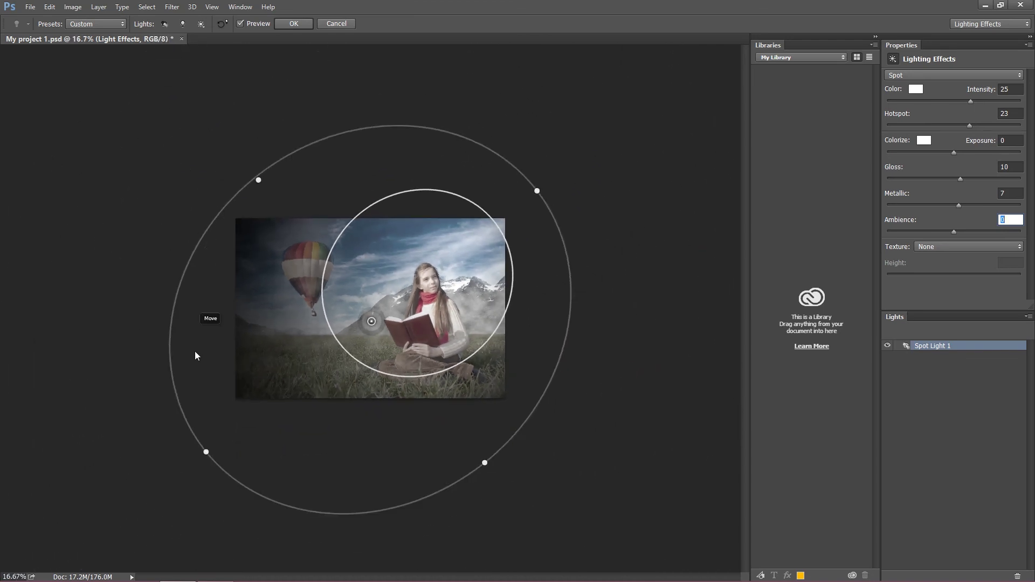
{"action": "left_click_drag", "start_coordinate": [205, 452], "coordinate": [199, 452]}
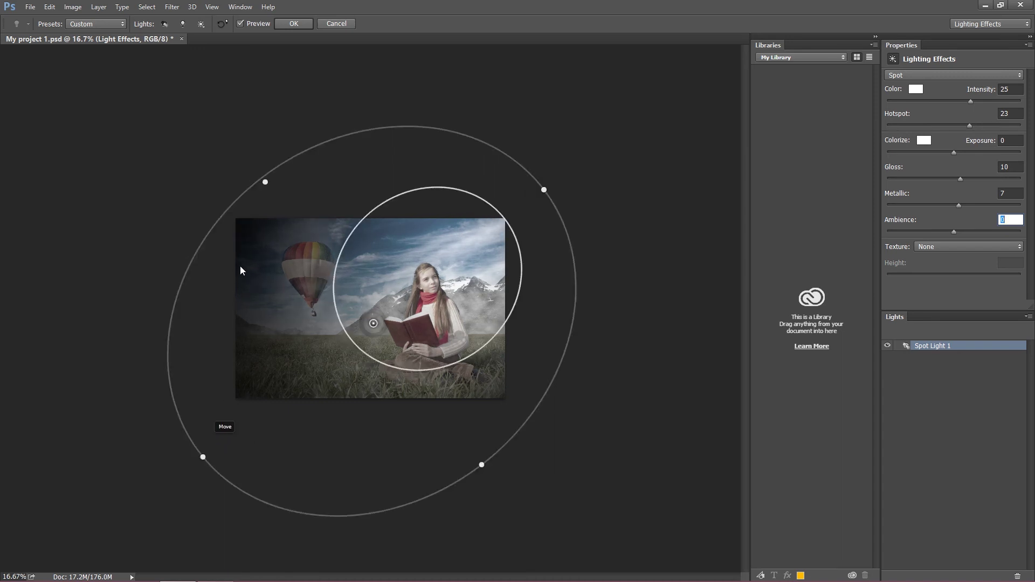
{"action": "left_click_drag", "start_coordinate": [265, 183], "coordinate": [254, 183]}
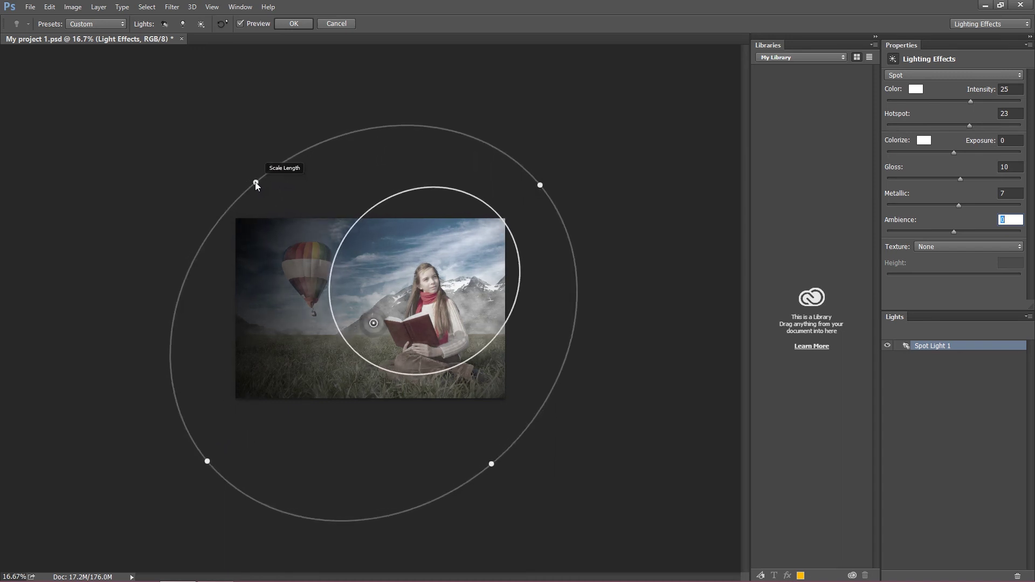
{"action": "mouse_move", "coordinate": [439, 276]}
{"action": "left_mouse_down"}
{"action": "mouse_move", "coordinate": [416, 282]}
{"action": "mouse_move", "coordinate": [426, 276]}
{"action": "left_mouse_up"}
{"action": "key", "text": "ctrl+h"}
{"action": "key", "text": "ctrl+h"}
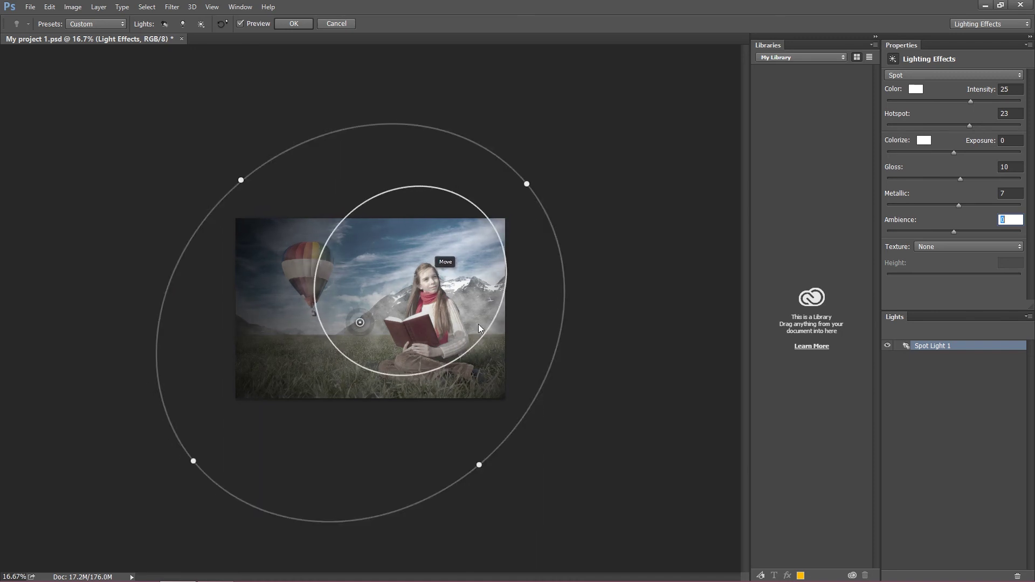
{"action": "key", "text": "ctrl+plus"}
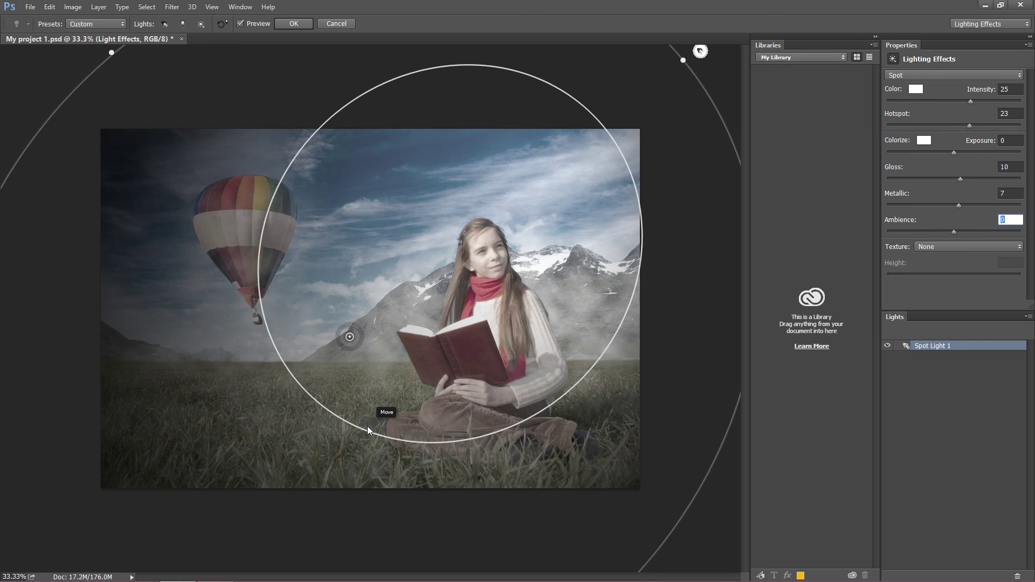
{"action": "left_click", "coordinate": [281, 24]}
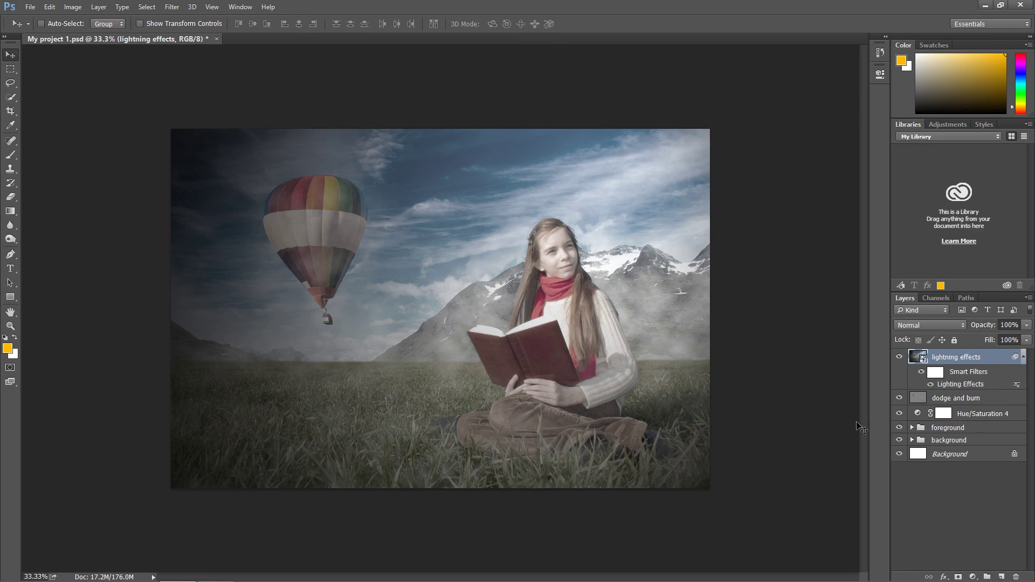
{"action": "key", "text": "ctrl+plus"}
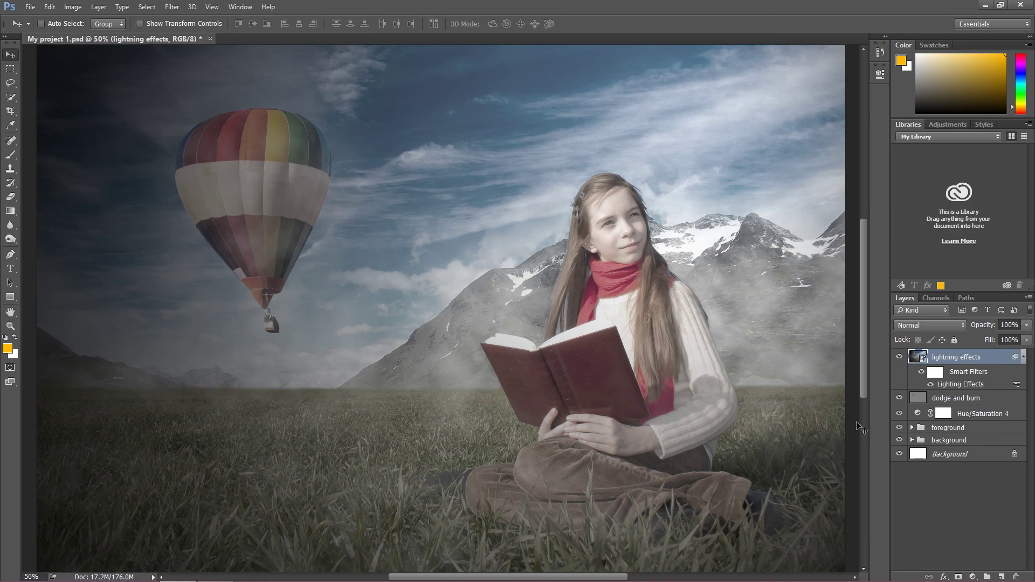
{"action": "key", "text": "ctrl+minus"}
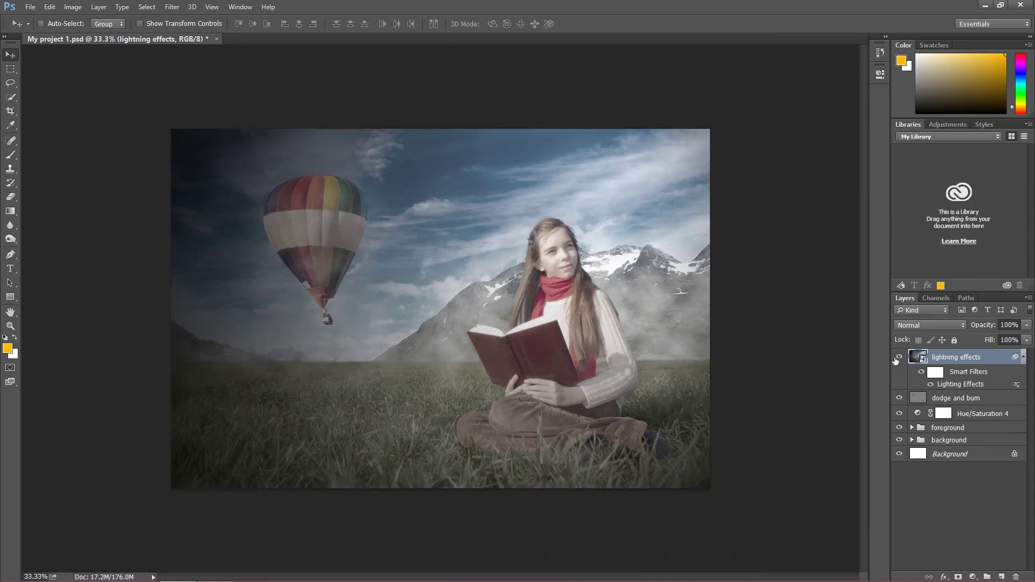
{"action": "left_click", "coordinate": [897, 358]}
{"action": "left_click", "coordinate": [897, 358]}
{"action": "left_click", "coordinate": [897, 357]}
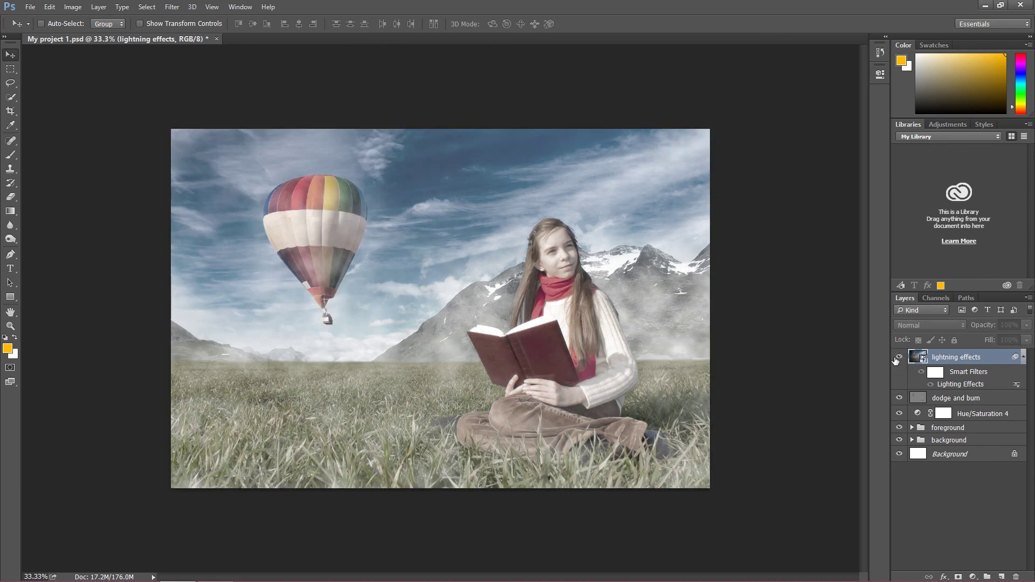
{"action": "left_click", "coordinate": [897, 358]}
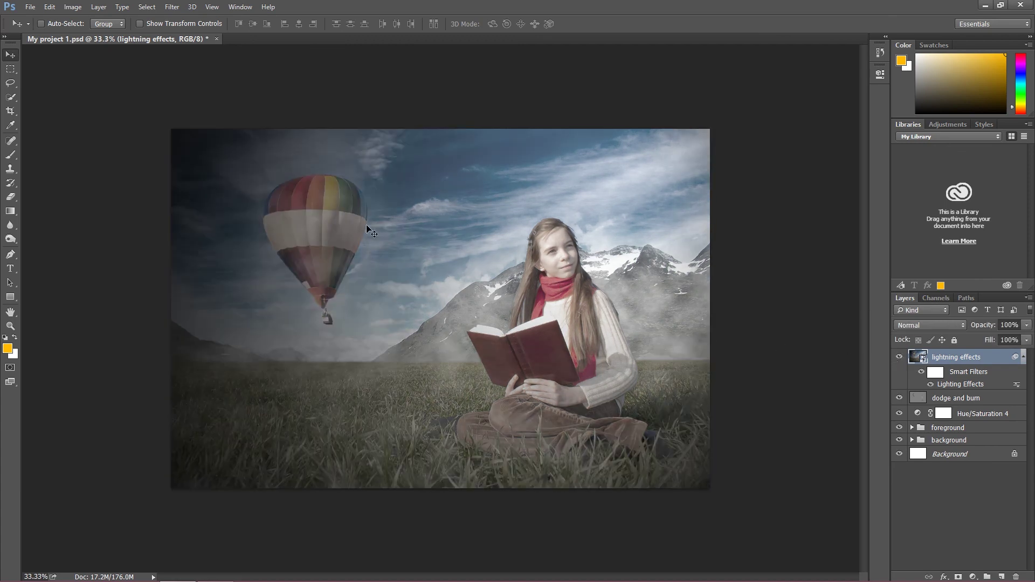
{"action": "left_click", "coordinate": [898, 358]}
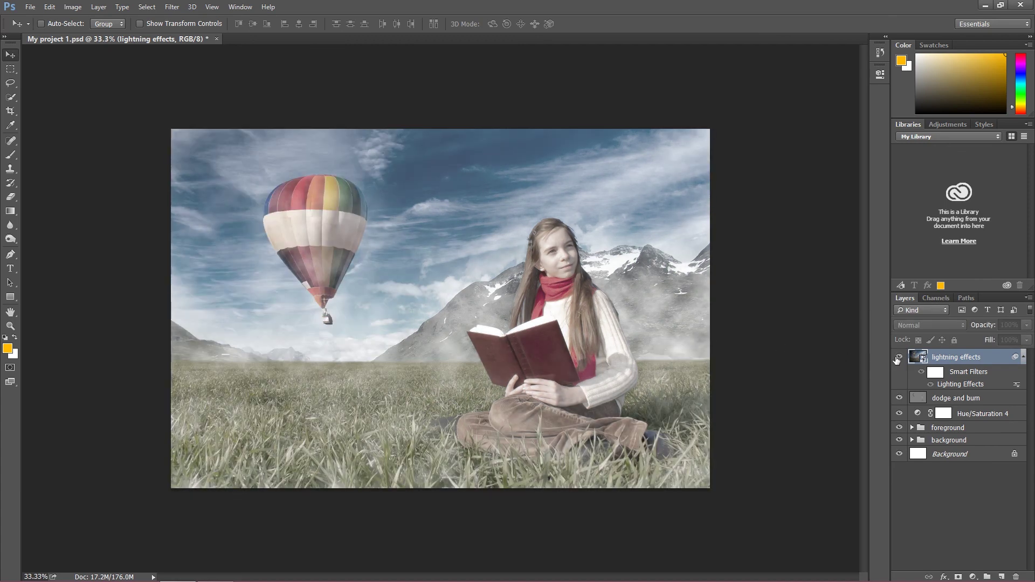
{"action": "left_click", "coordinate": [897, 358]}
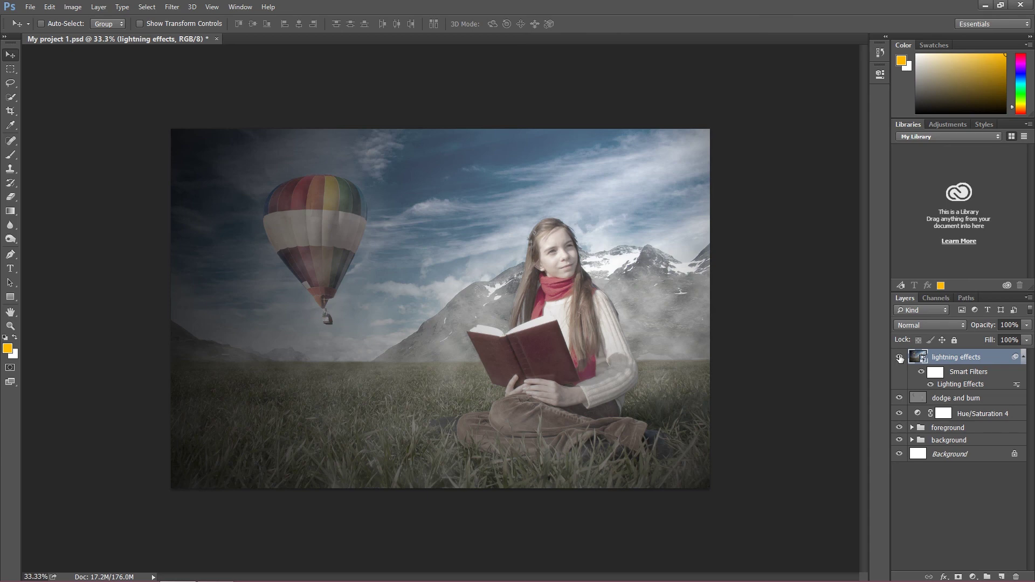
{"action": "key", "text": "ctrl+minus"}
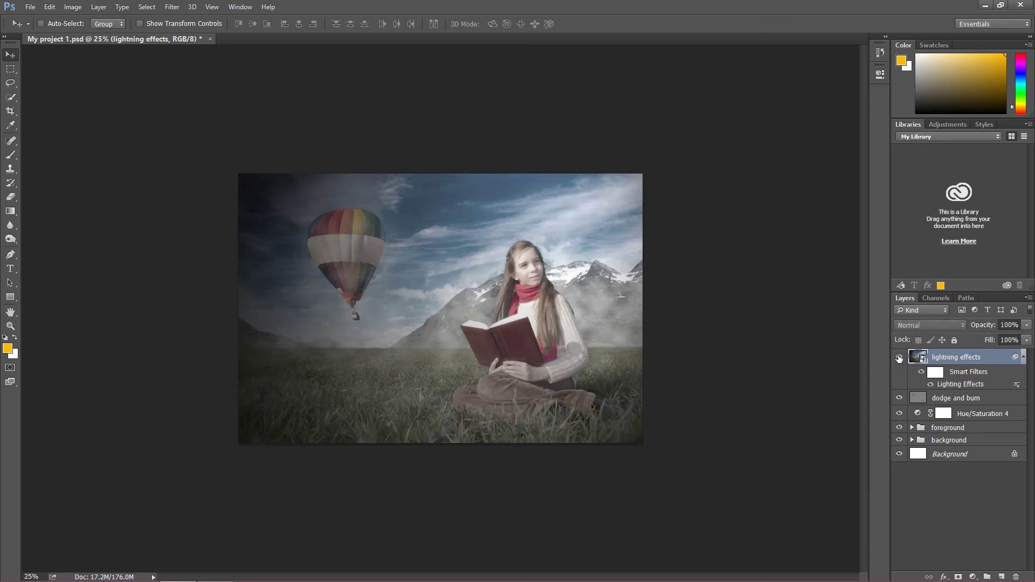
{"action": "key", "text": "ctrl+plus"}
{"action": "key", "text": "ctrl+plus"}
{"action": "key", "text": "ctrl+minus"}
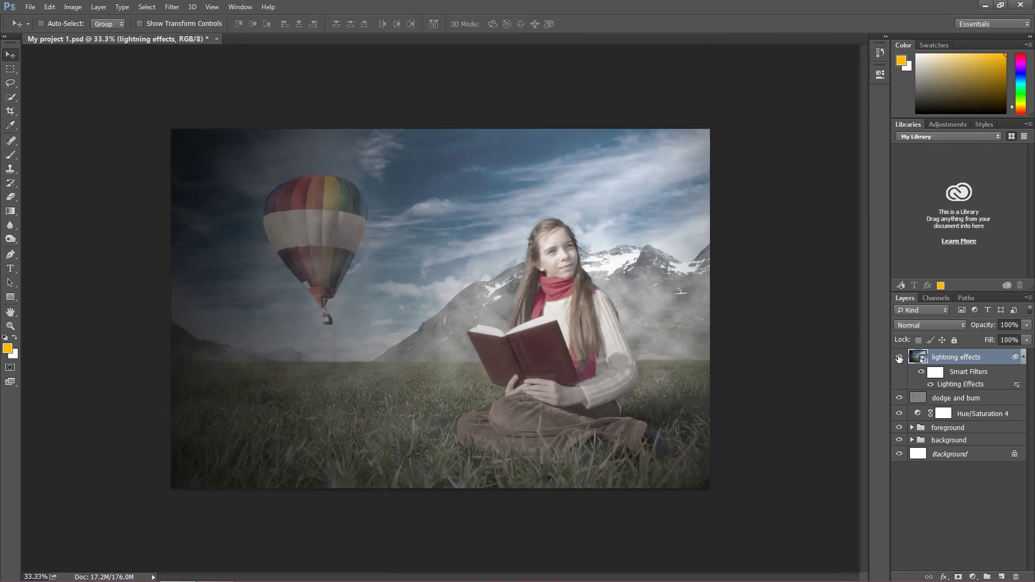